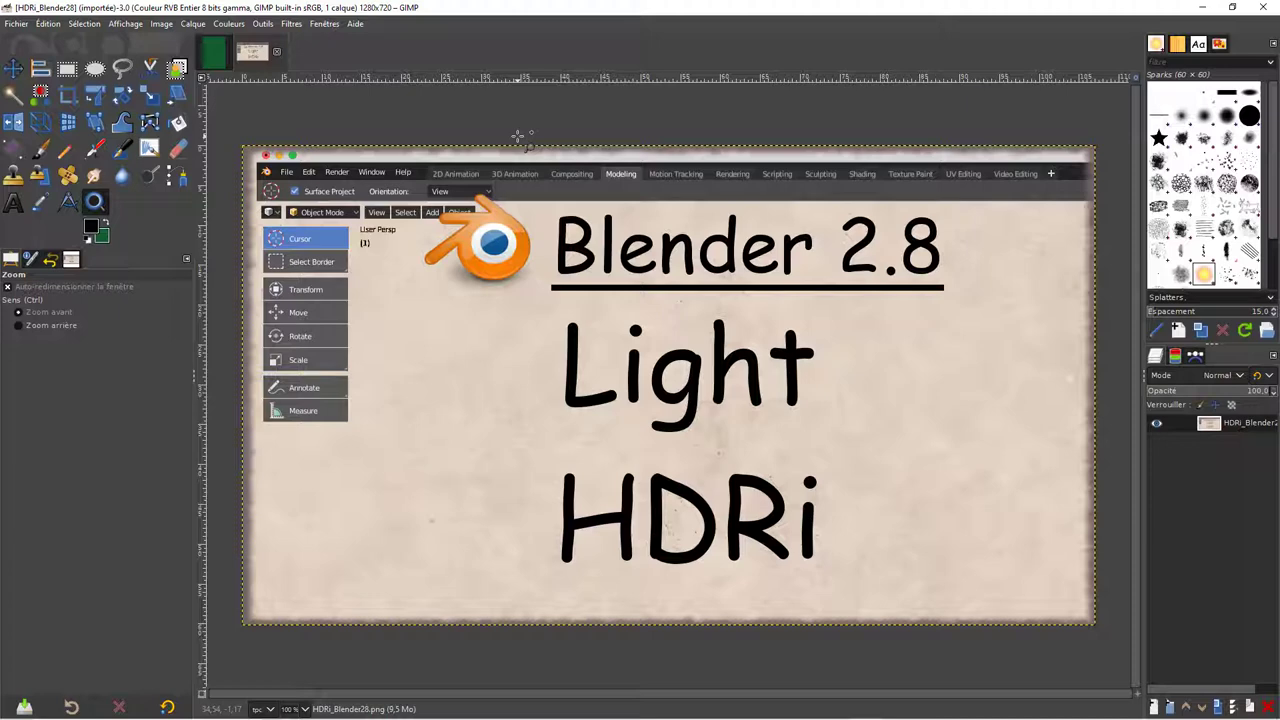
# Zoom in to 200%, try Zoom arrière to shrink the view, then toggle back to zoom-in mode.
pyautogui.click(596, 381)
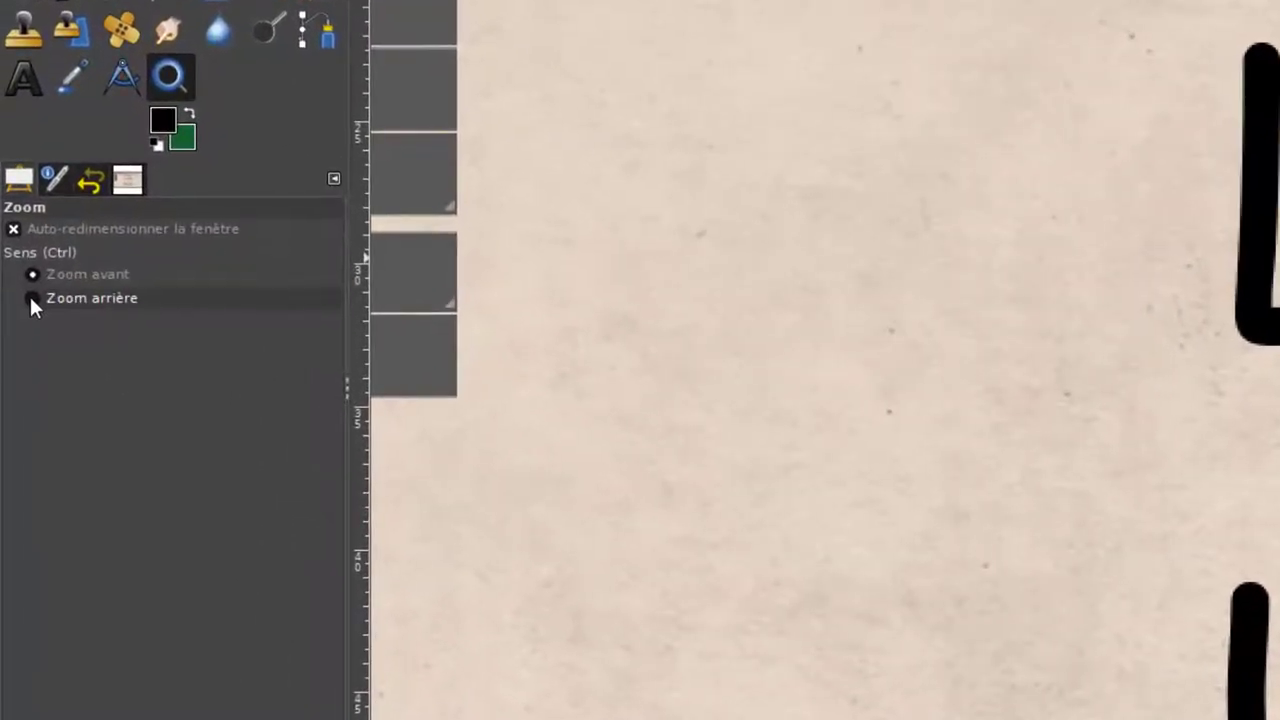
pyautogui.click(30, 300)
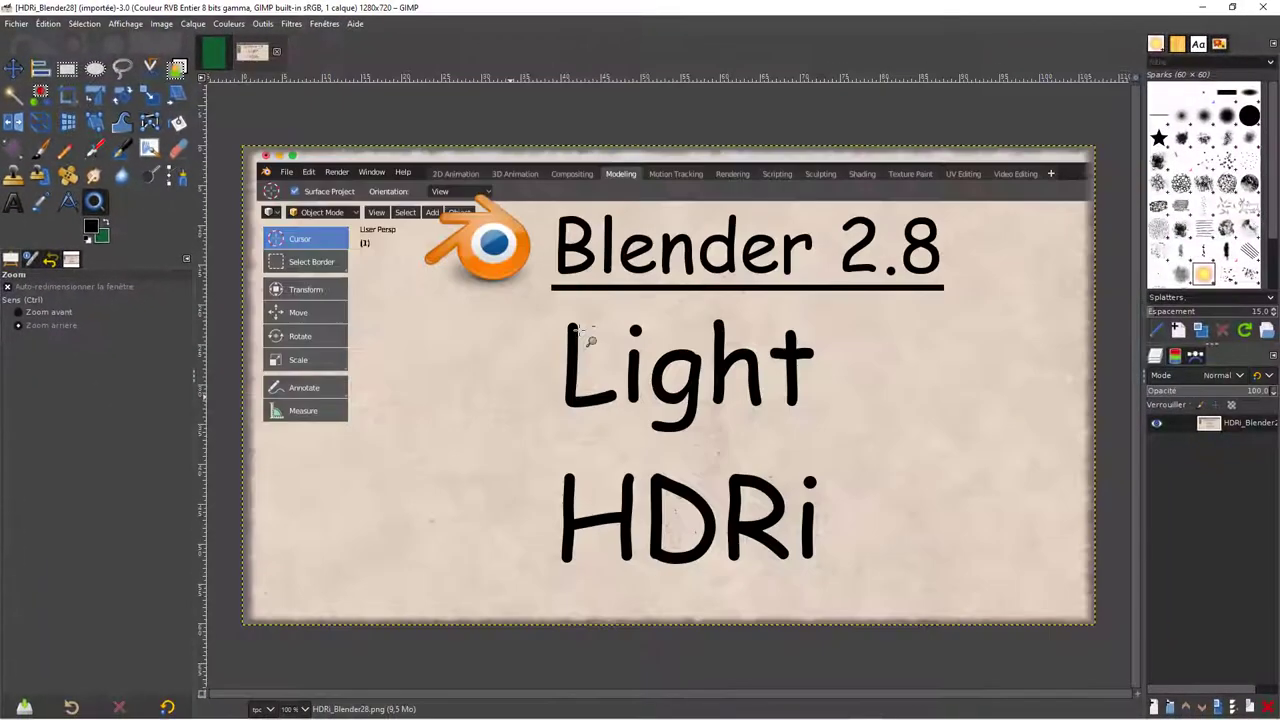
pyautogui.click(596, 340)
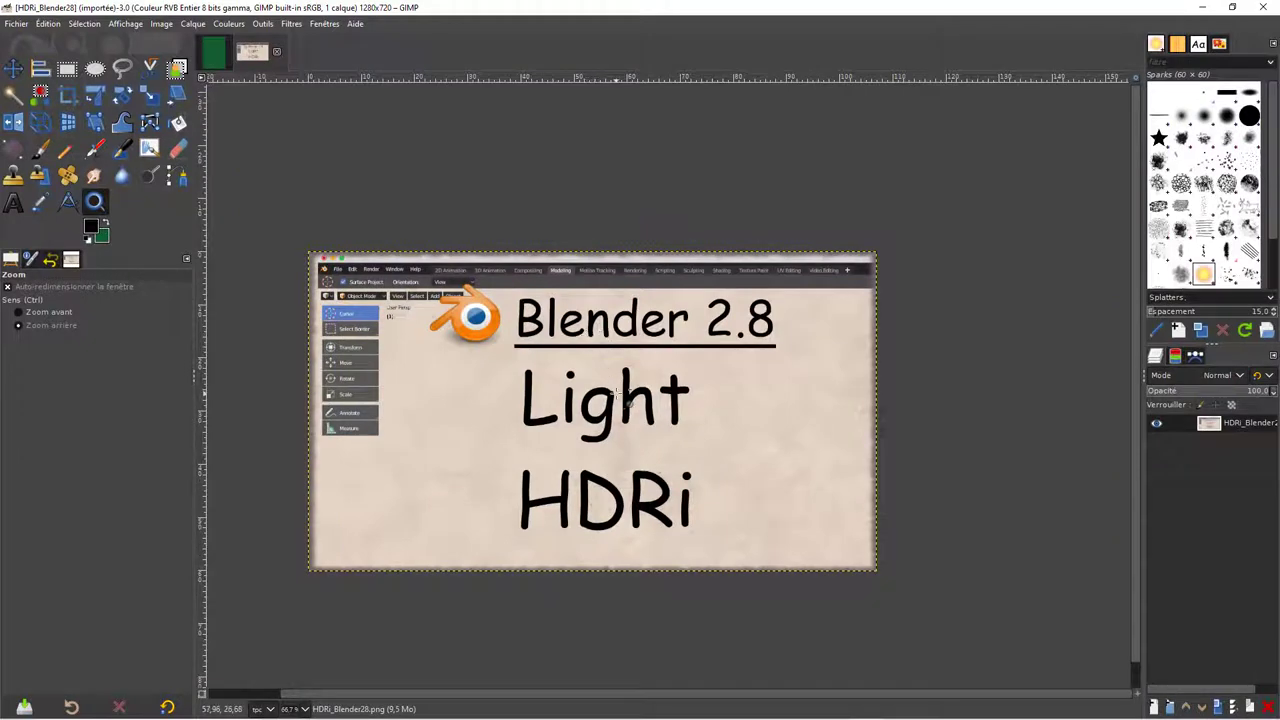
pyautogui.scroll(-1, 622, 397)
pyautogui.press('ctrl')
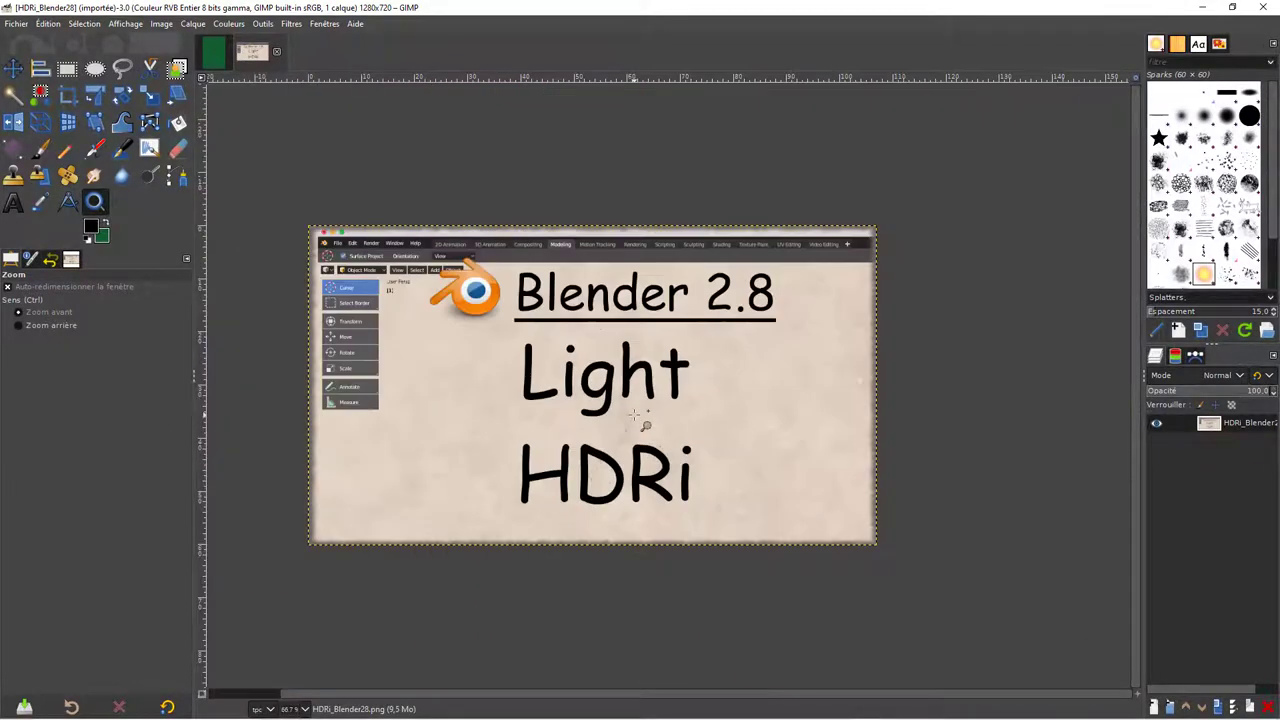
# Zoom the image out from 66.7% to 50%, then in to 150%, using Zoom tool clicks.
pyautogui.keyDown('ctrl'); pyautogui.click(633, 413); pyautogui.keyUp('ctrl')
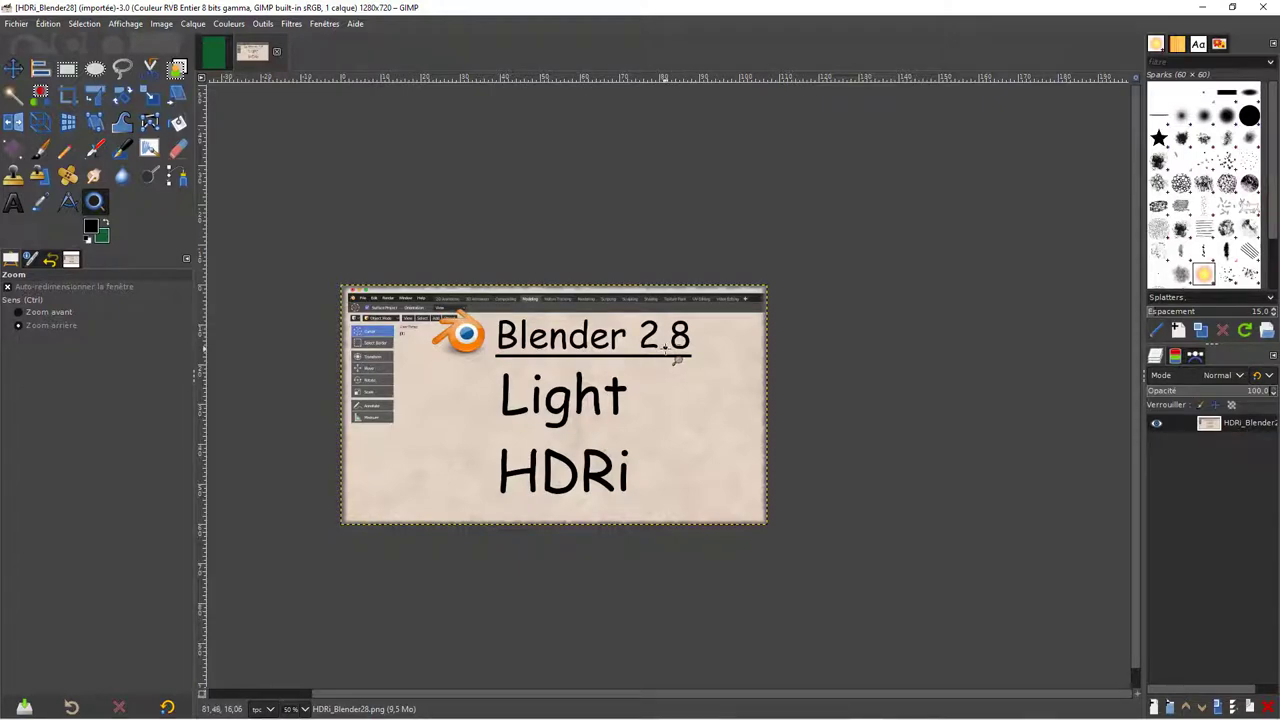
pyautogui.click(676, 357)
pyautogui.click(831, 305)
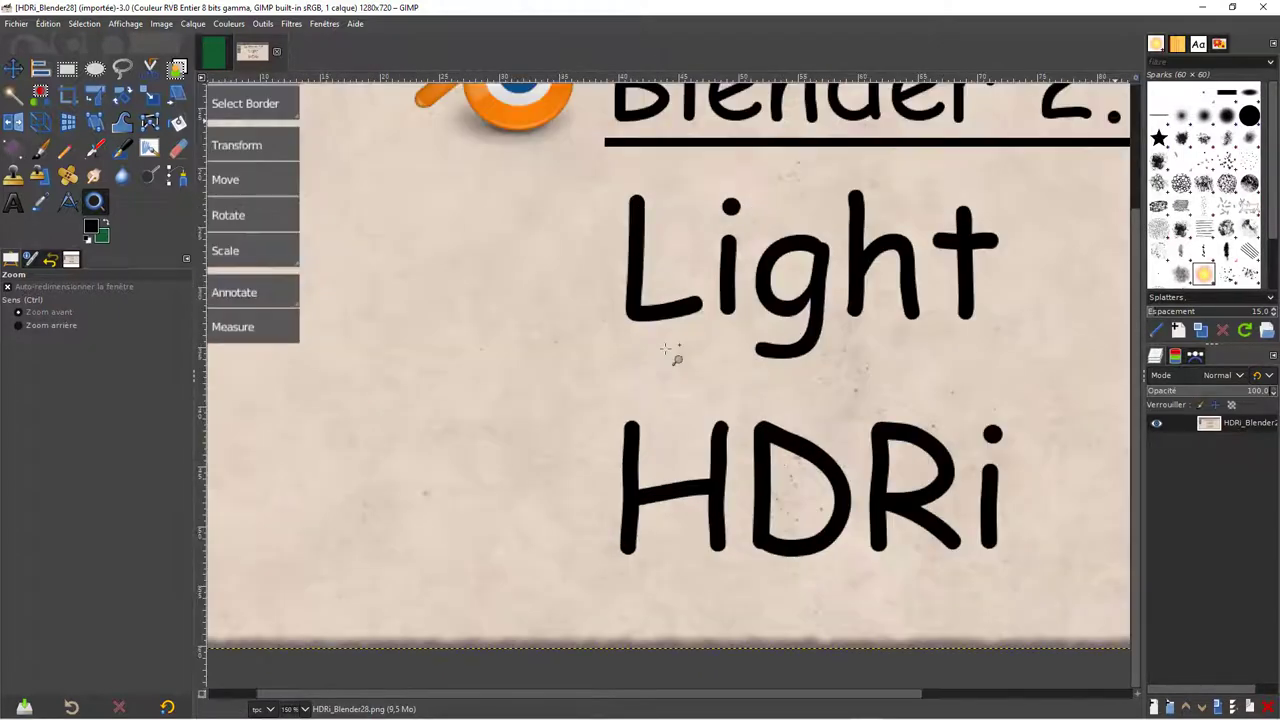
# Cycle zoom levels with the shortcuts 3, fit-image, 2, minus and plus, ending at 100% with 1.
pyautogui.press('3')
pyautogui.hotkey('shift', 'ctrl', 'j')
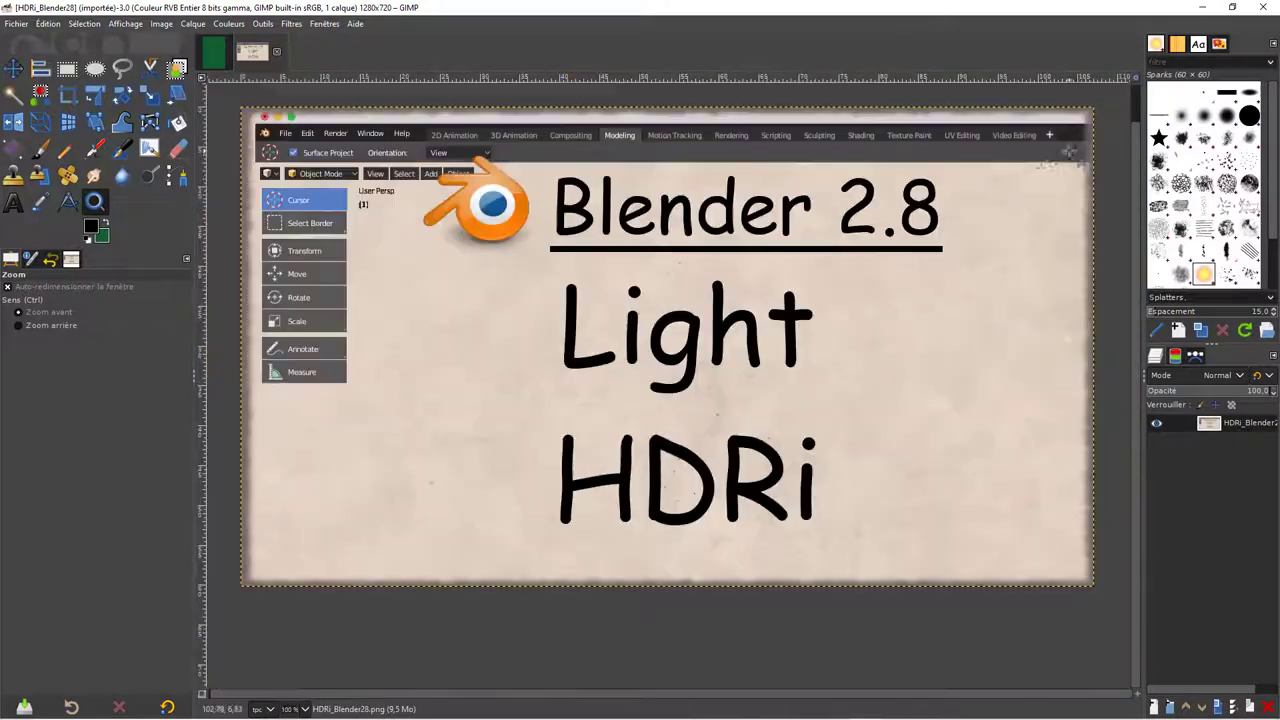
pyautogui.press('2')
pyautogui.press('-')
pyautogui.press('-')
pyautogui.press('-')
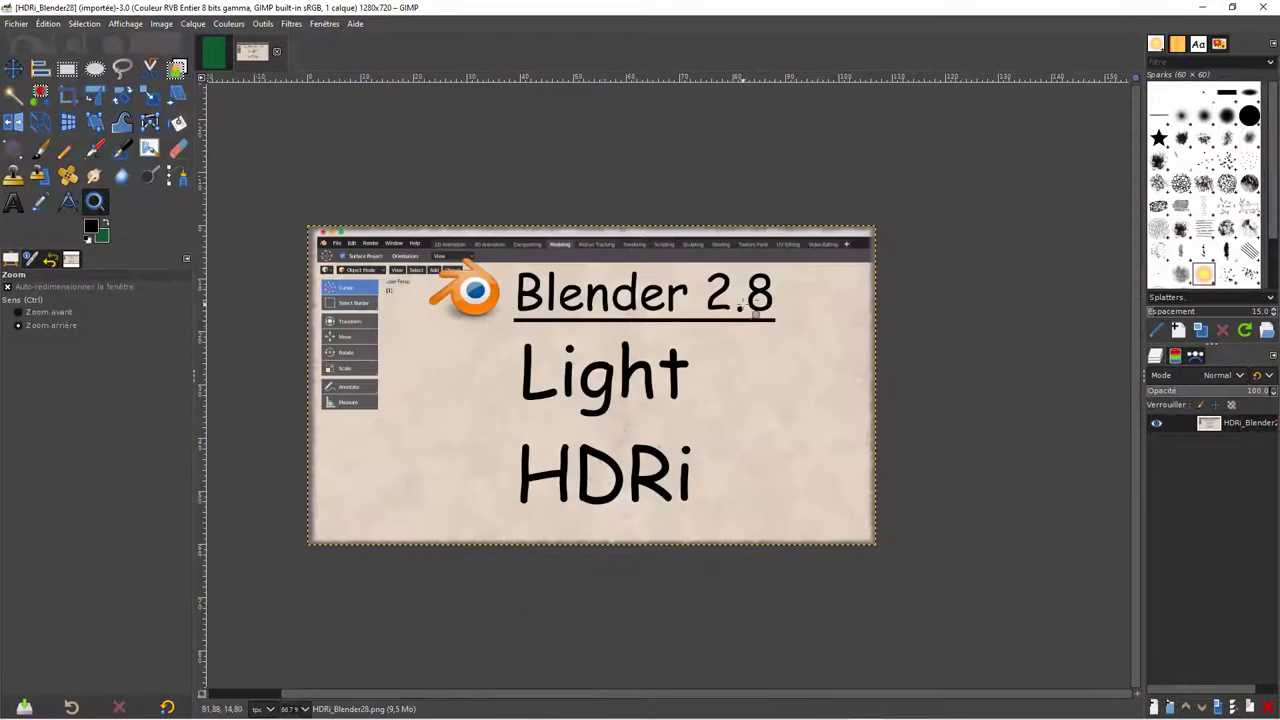
pyautogui.press('+')
pyautogui.press('+')
pyautogui.press('+')
pyautogui.press('1')
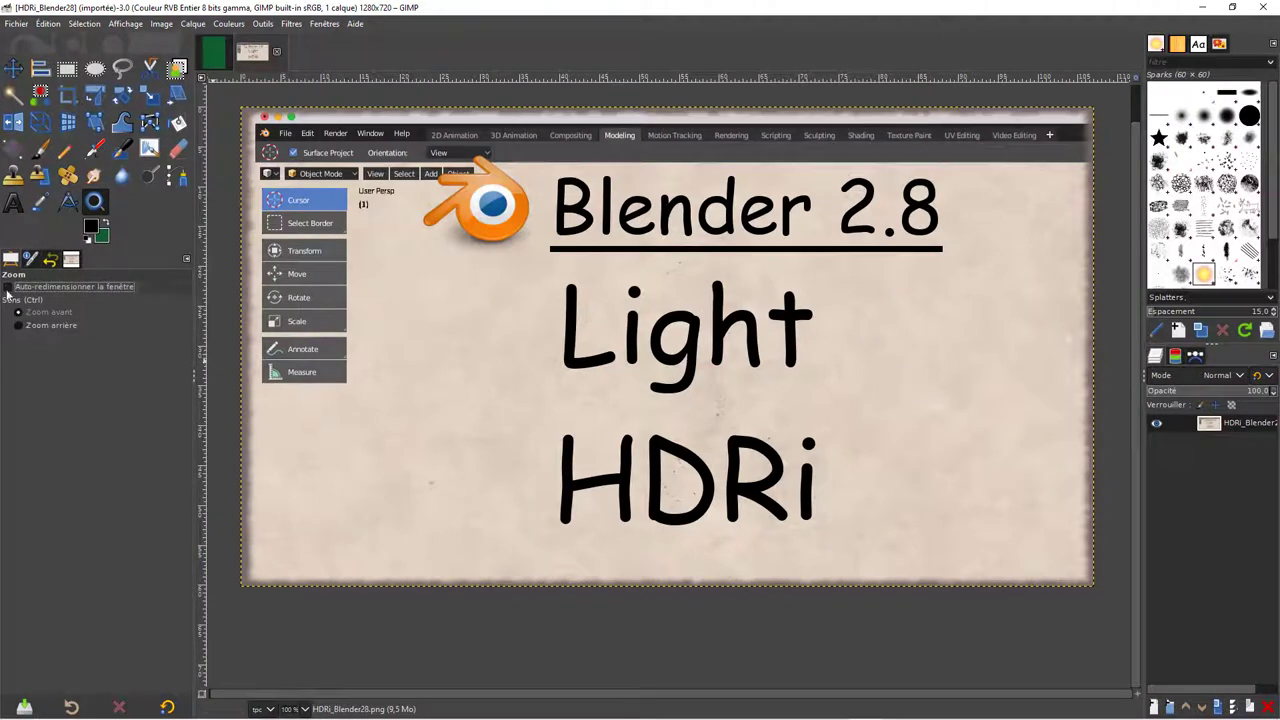
pyautogui.moveTo(75, 287)
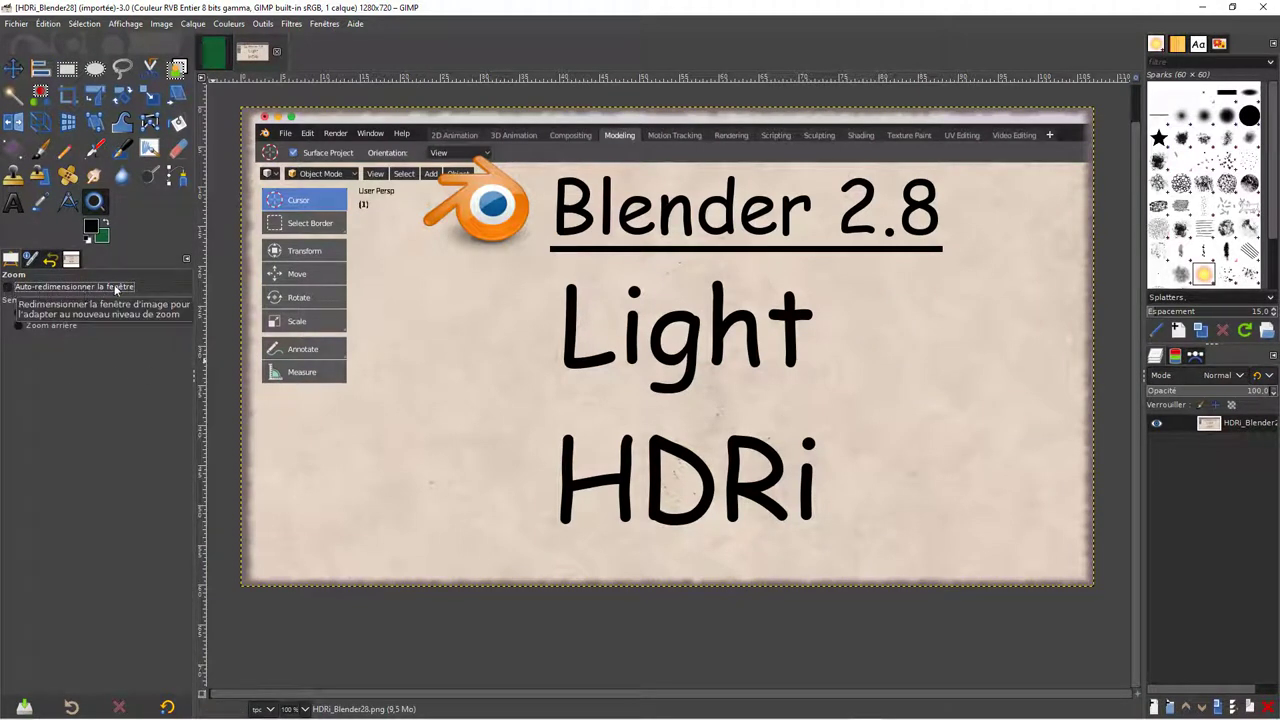
# Enable Auto-redimensionner la fenêtre, test a zoom on the Light text, then reset to 100%.
pyautogui.click(7, 288)
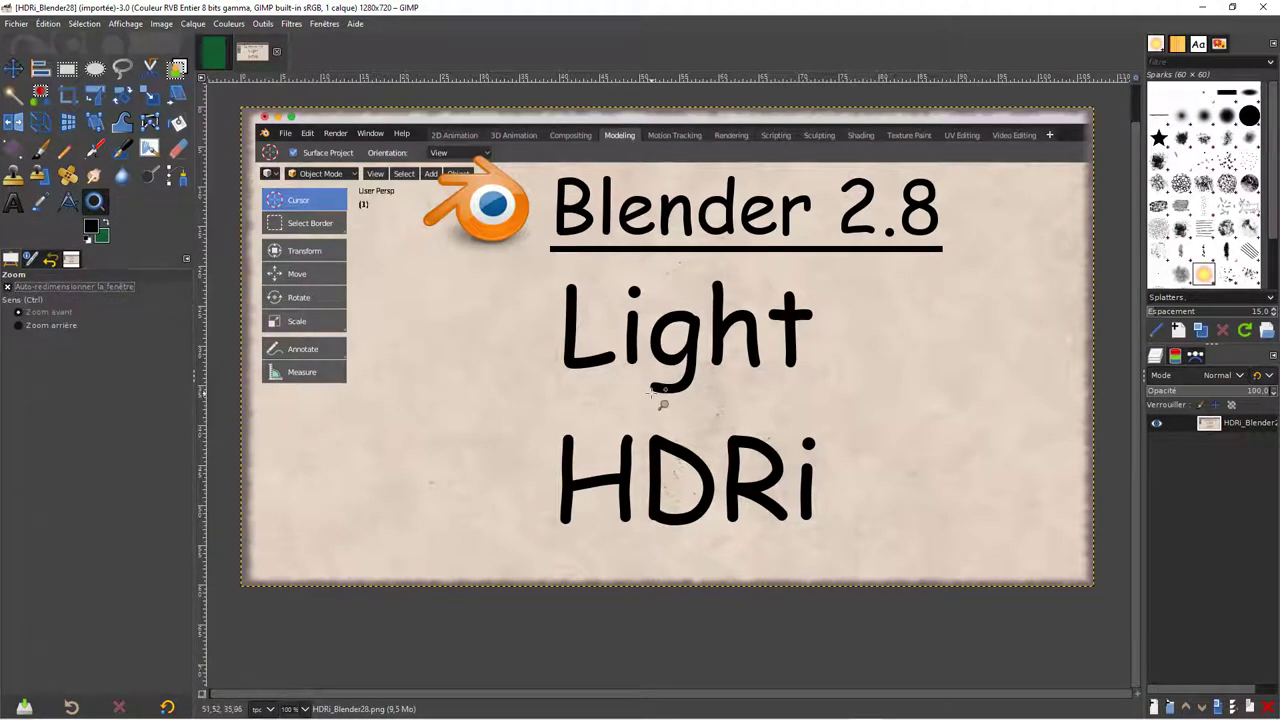
pyautogui.click(703, 400)
pyautogui.press('1')
# Zoom in between Light and HDRi until the paper shows as individual pixel blocks.
pyautogui.click(681, 408)
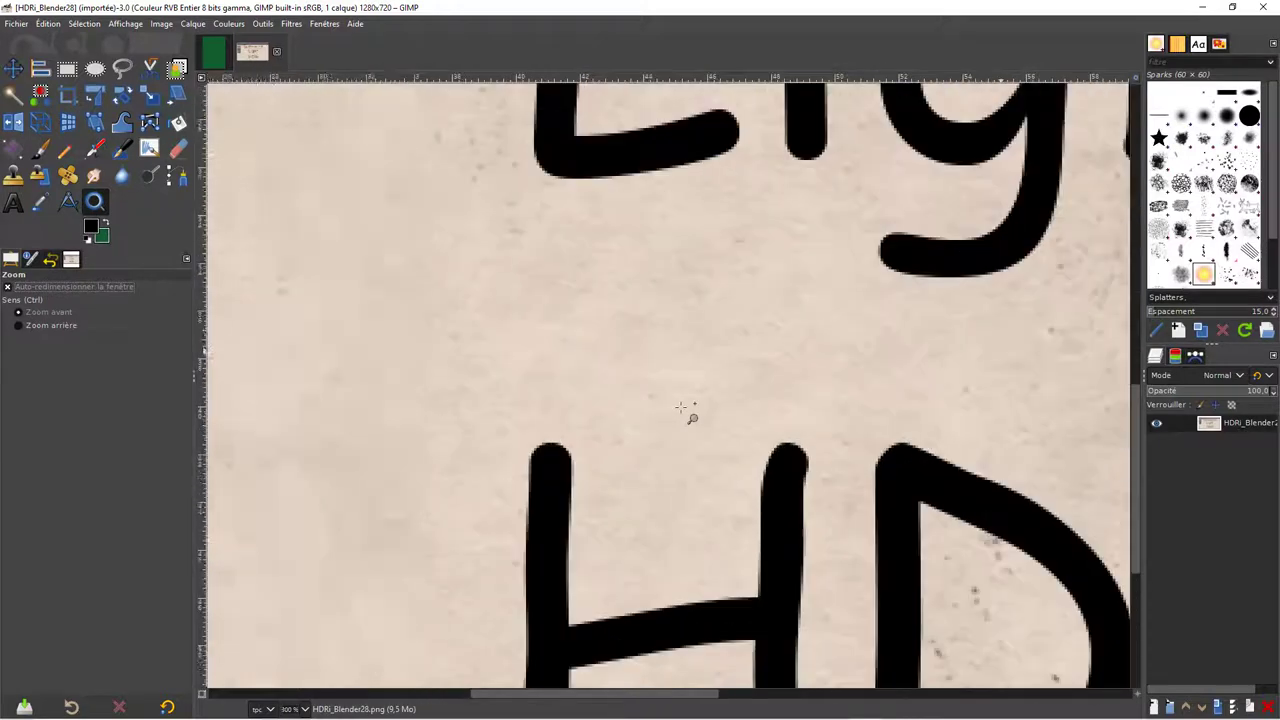
pyautogui.press('1')
pyautogui.click(725, 397)
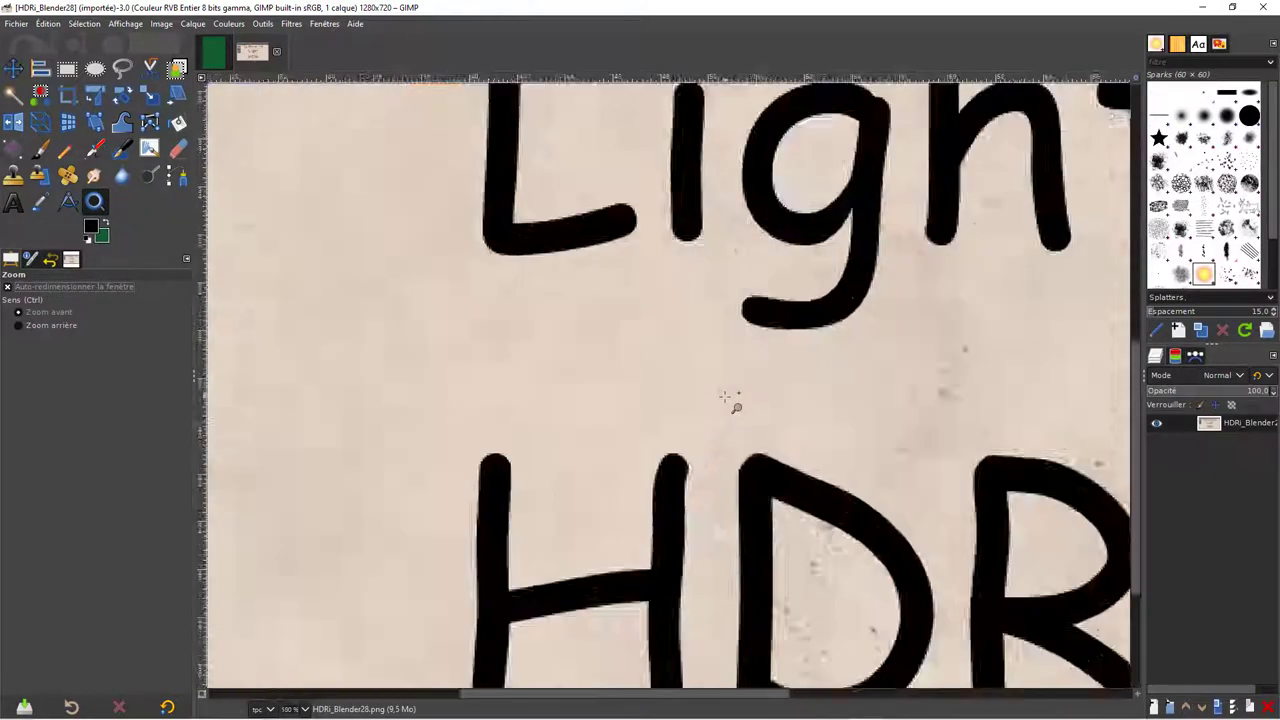
pyautogui.click(725, 397)
pyautogui.click(725, 397)
pyautogui.click(725, 397)
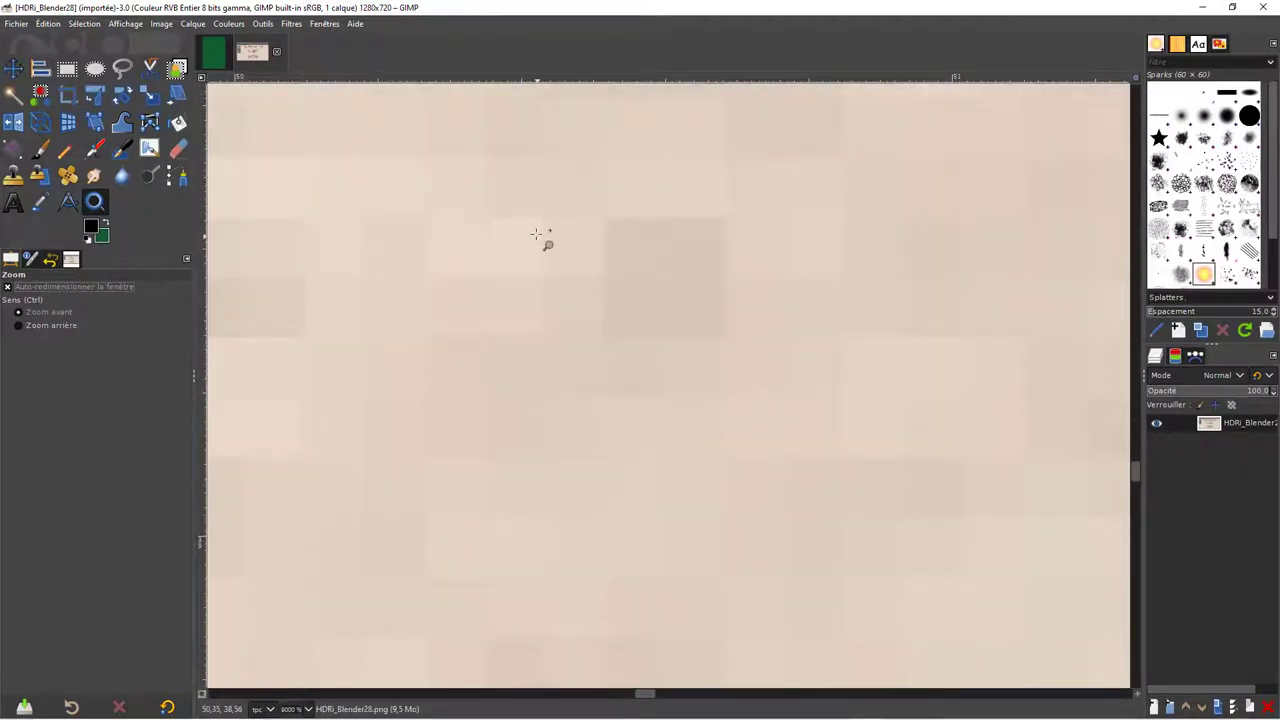
pyautogui.scroll(3, 1136, 112)
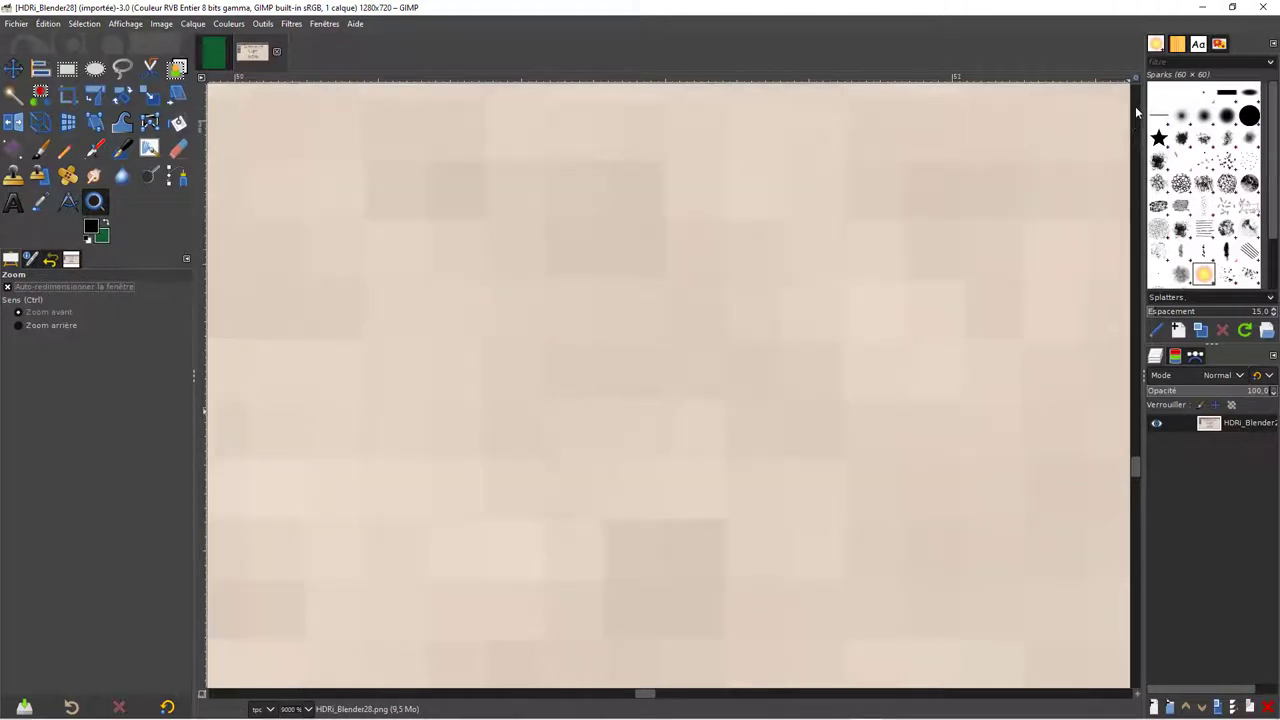
# Zoom out from 9000% to the whole image, then zoom in and out around the Blender logo.
pyautogui.keyDown('ctrl'); pyautogui.click(715, 435); pyautogui.keyUp('ctrl')
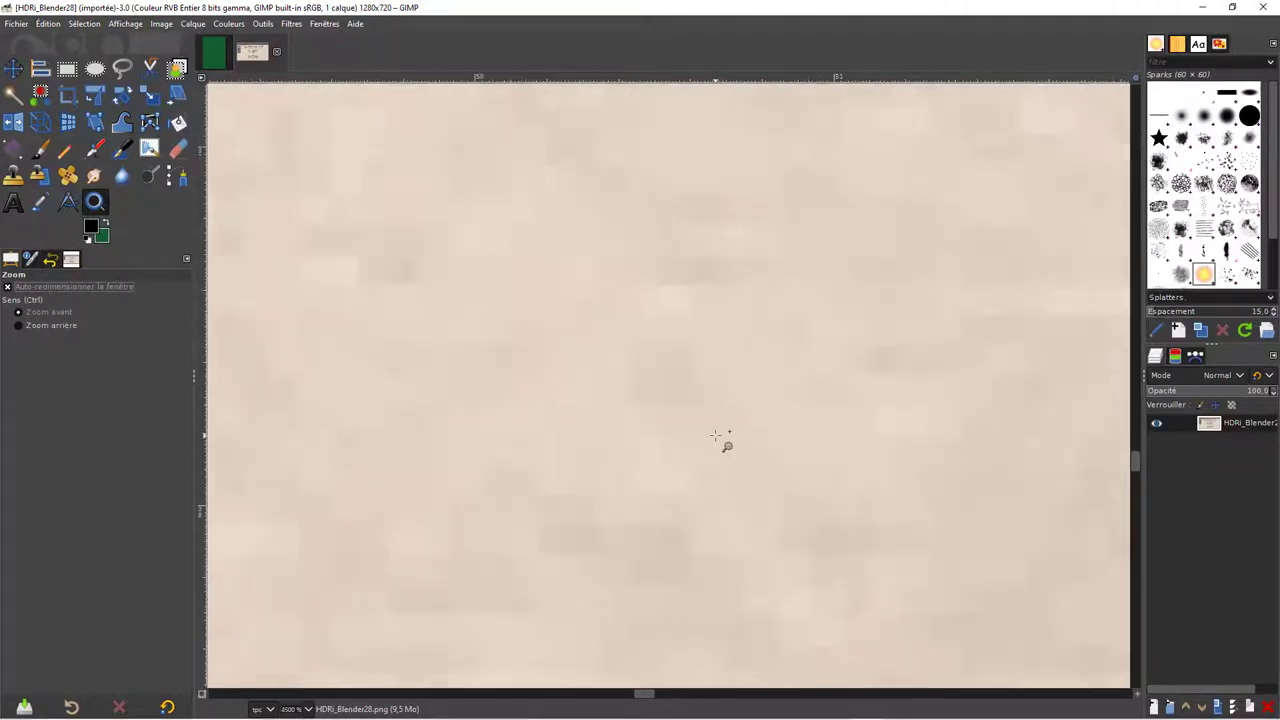
pyautogui.keyDown('ctrl'); pyautogui.click(715, 435); pyautogui.keyUp('ctrl')
pyautogui.click(610, 366)
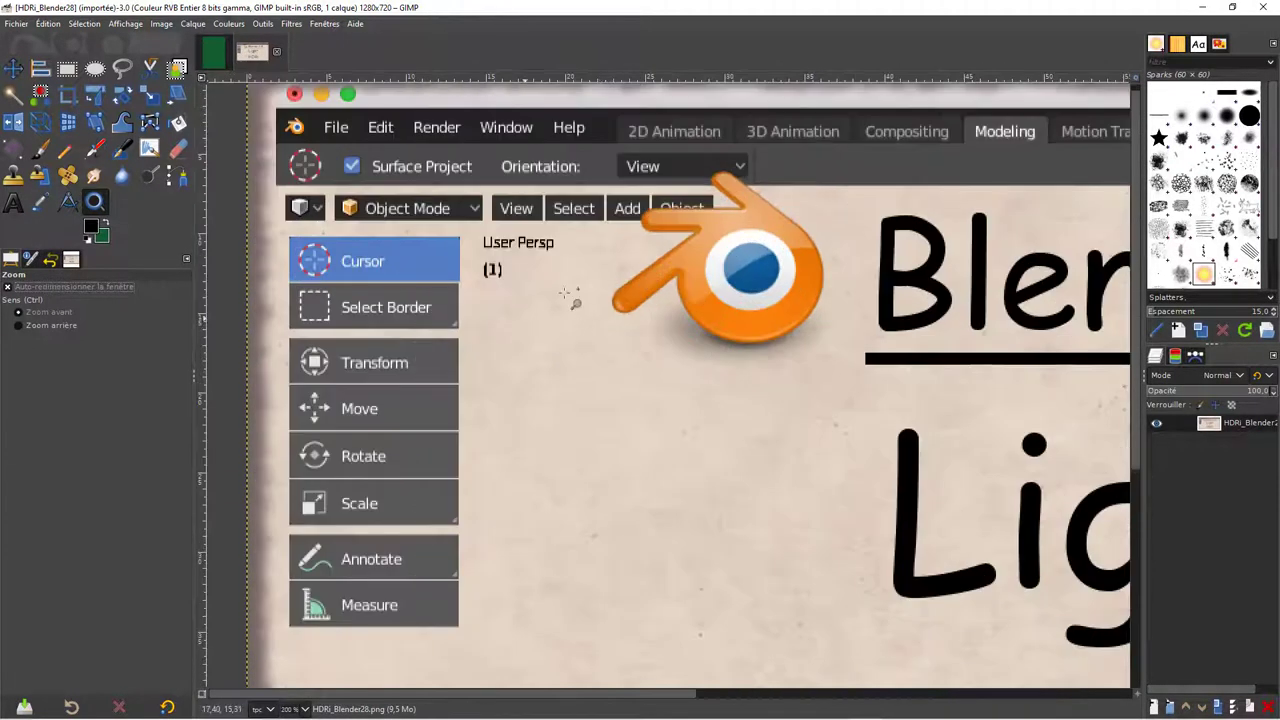
pyautogui.click(675, 236)
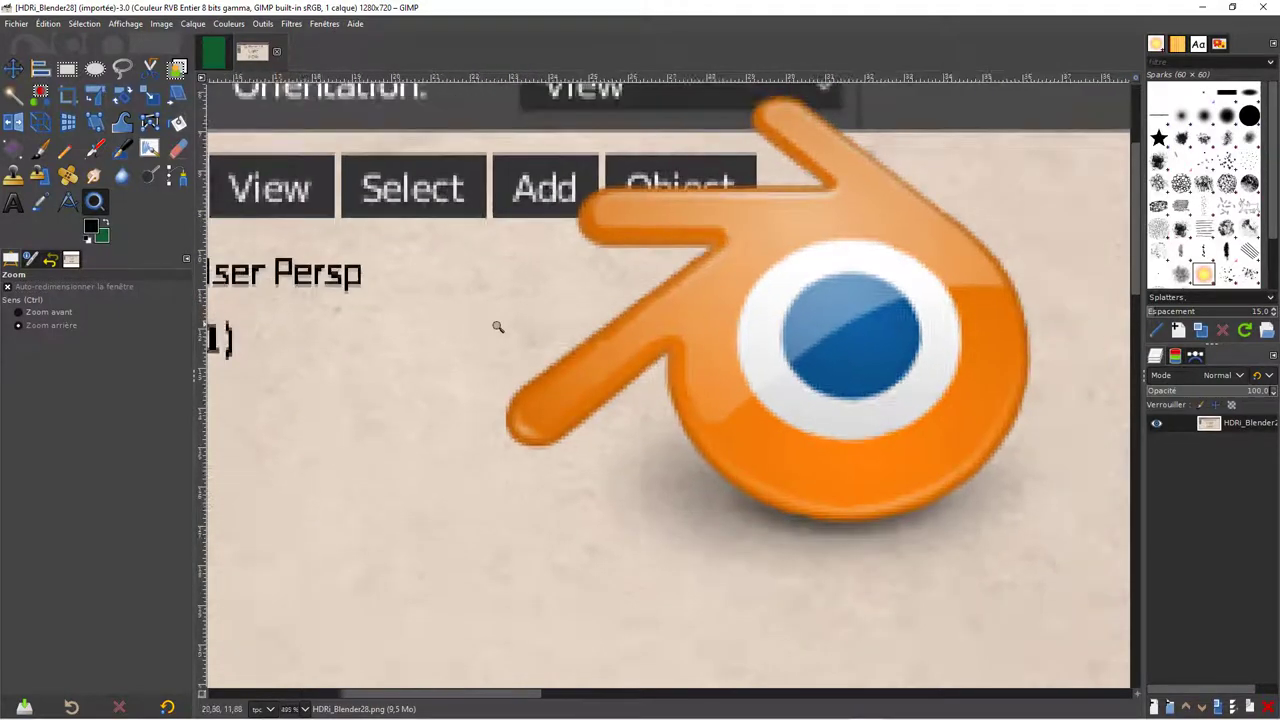
pyautogui.keyDown('ctrl'); pyautogui.click(498, 327); pyautogui.keyUp('ctrl')
pyautogui.keyDown('ctrl'); pyautogui.click(532, 326); pyautogui.keyUp('ctrl')
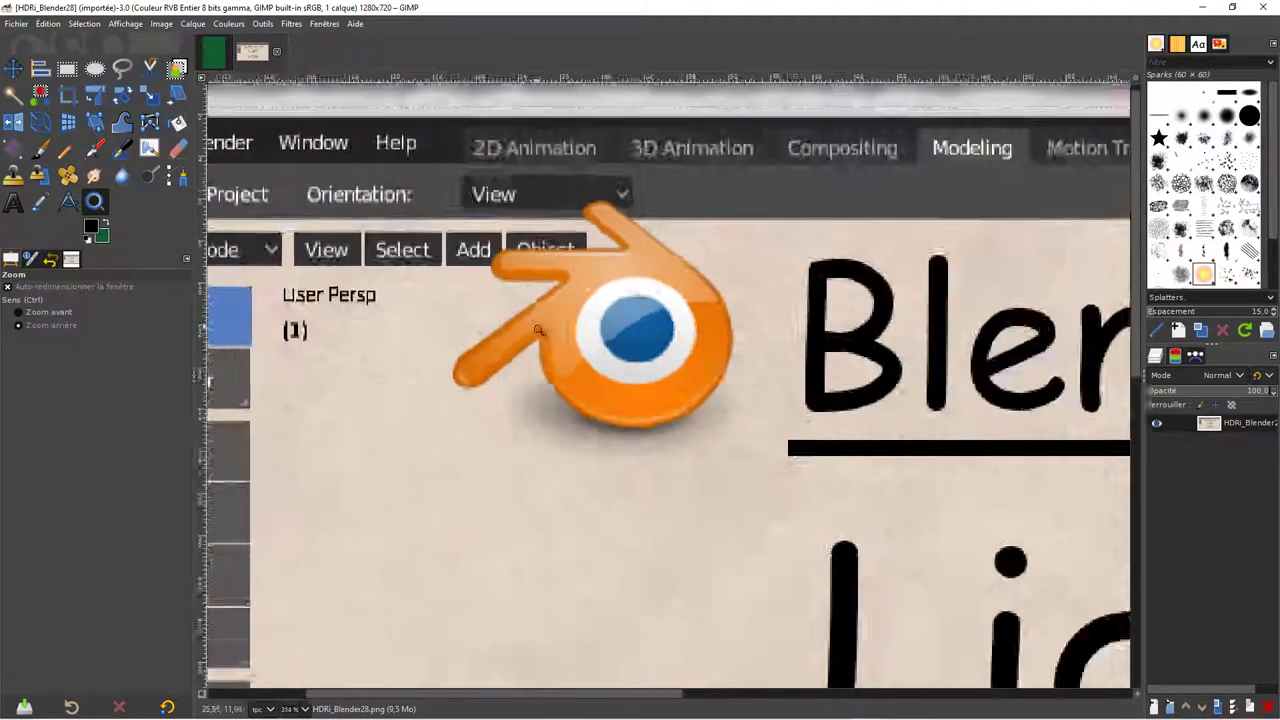
# Repeatedly zoom in and out on the logo's edge, finishing at the whole image at 100%.
pyautogui.click(535, 324)
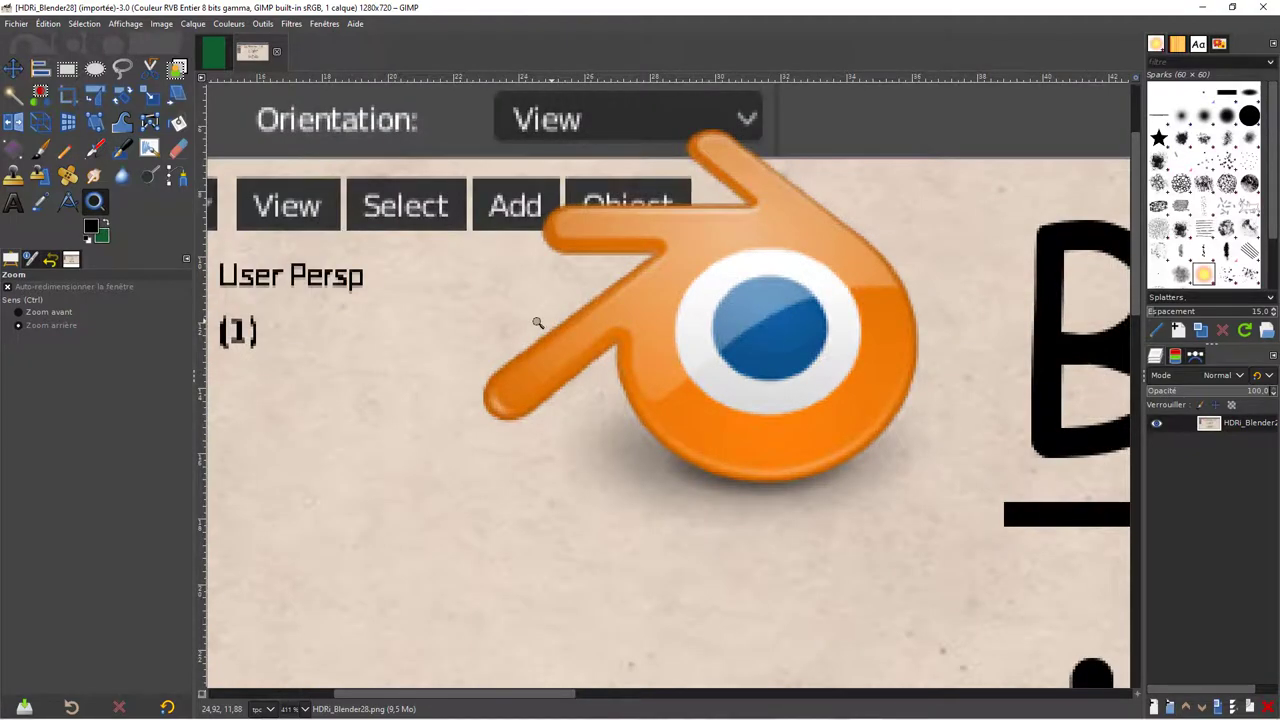
pyautogui.keyDown('ctrl'); pyautogui.click(532, 324); pyautogui.keyUp('ctrl')
pyautogui.click(530, 330)
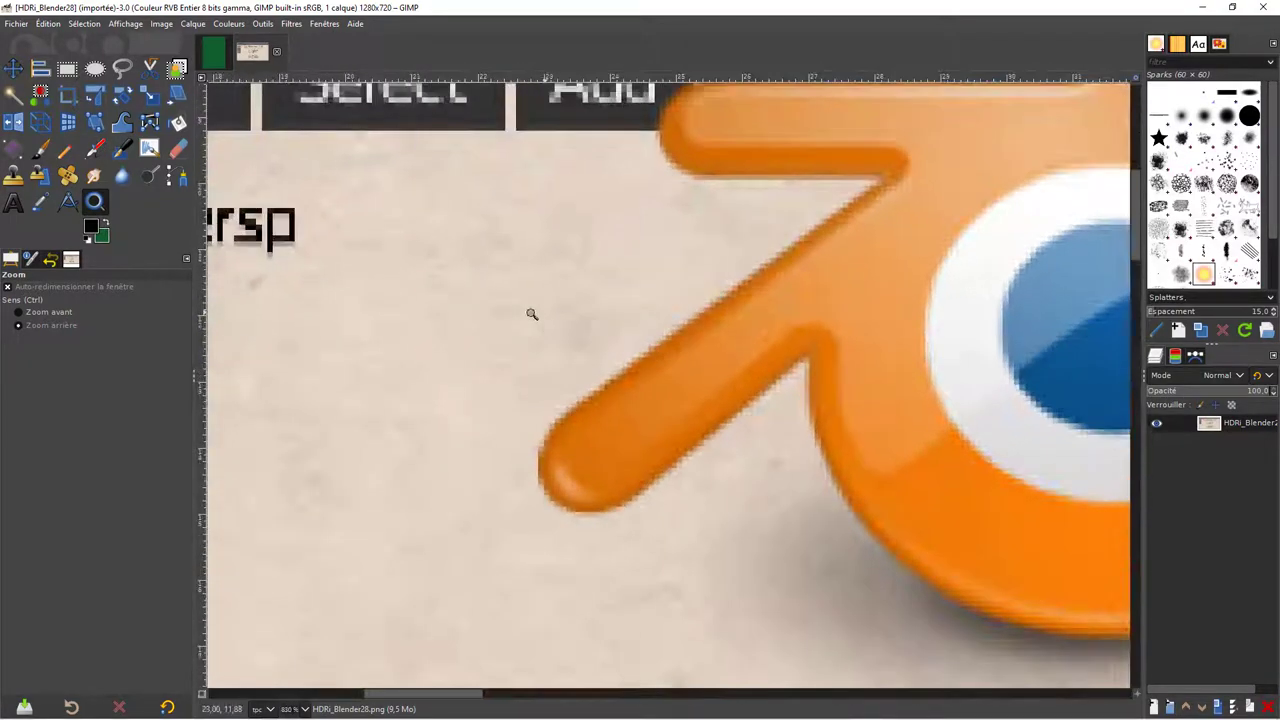
pyautogui.keyDown('ctrl'); pyautogui.click(529, 314); pyautogui.keyUp('ctrl')
pyautogui.click(527, 318)
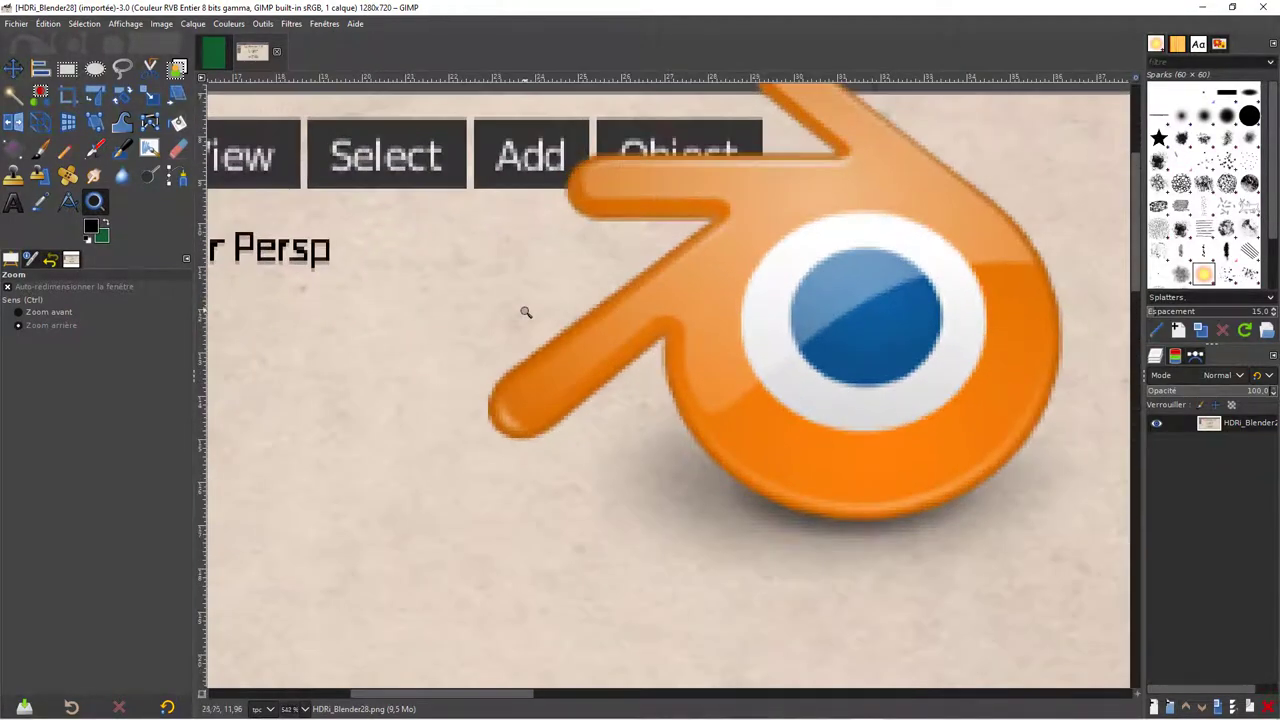
pyautogui.keyDown('ctrl'); pyautogui.click(524, 310); pyautogui.keyUp('ctrl')
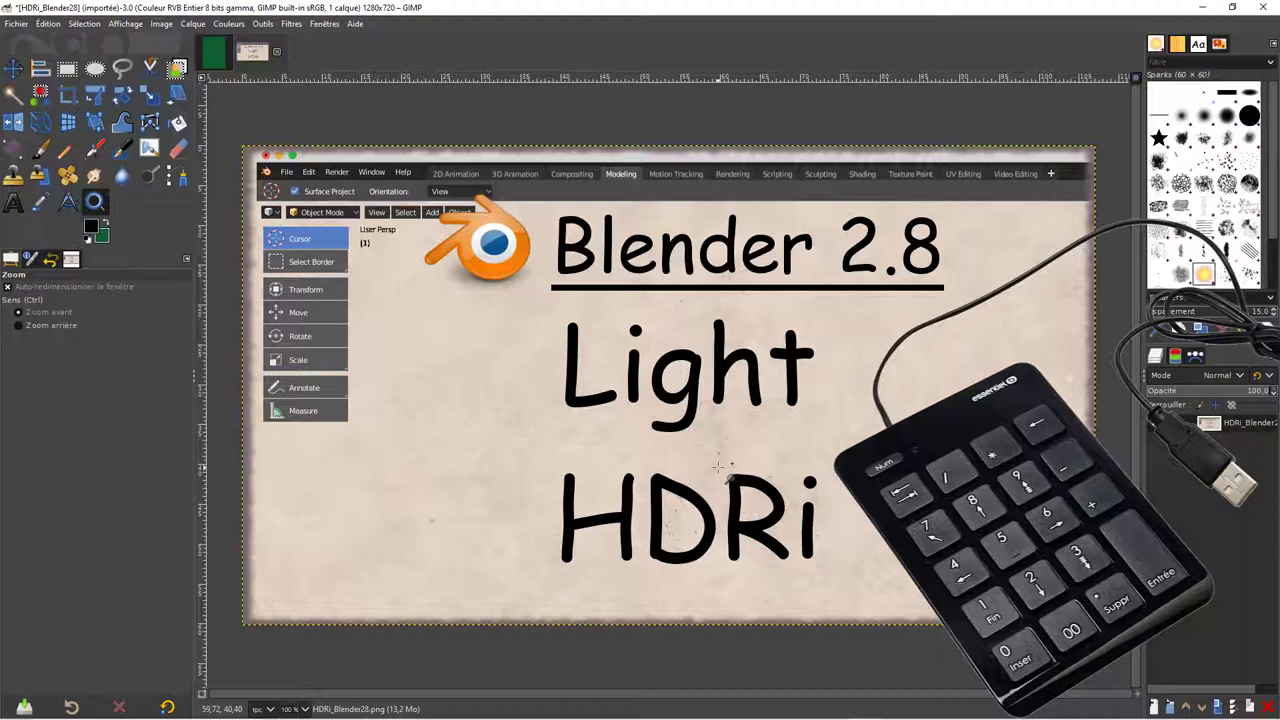
pyautogui.click(717, 467)
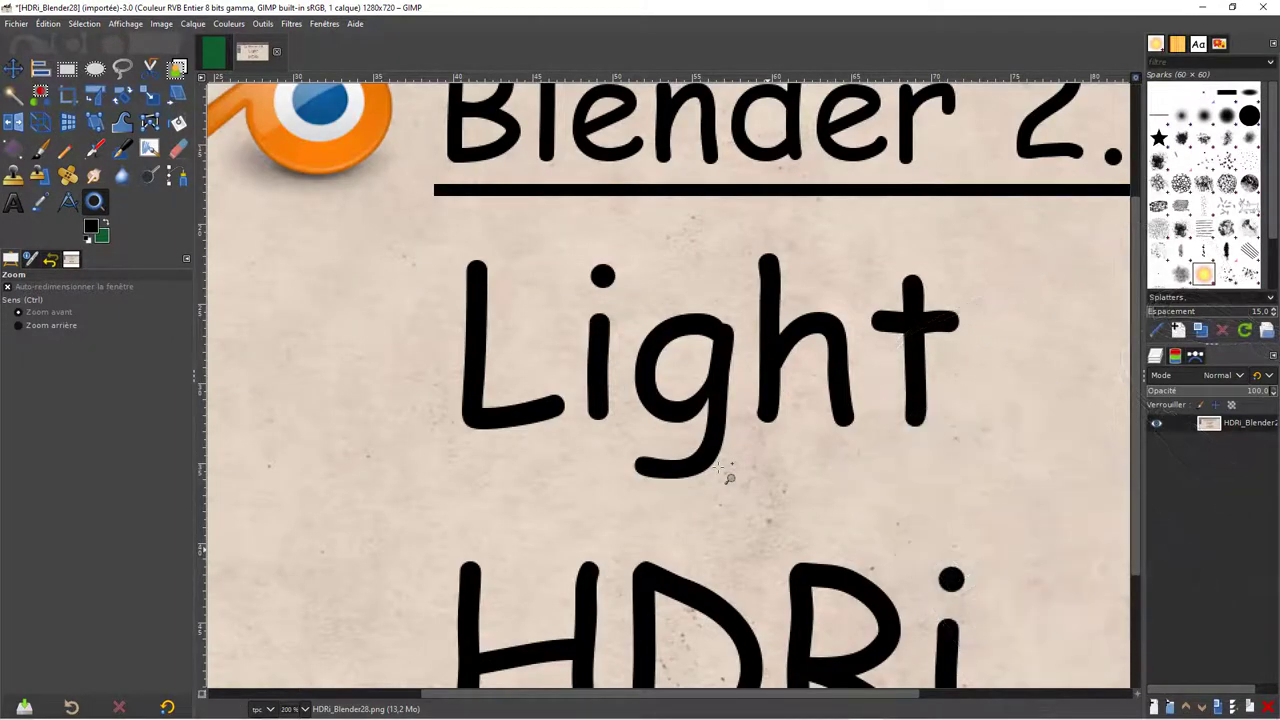
pyautogui.click(717, 467)
pyautogui.click(717, 467)
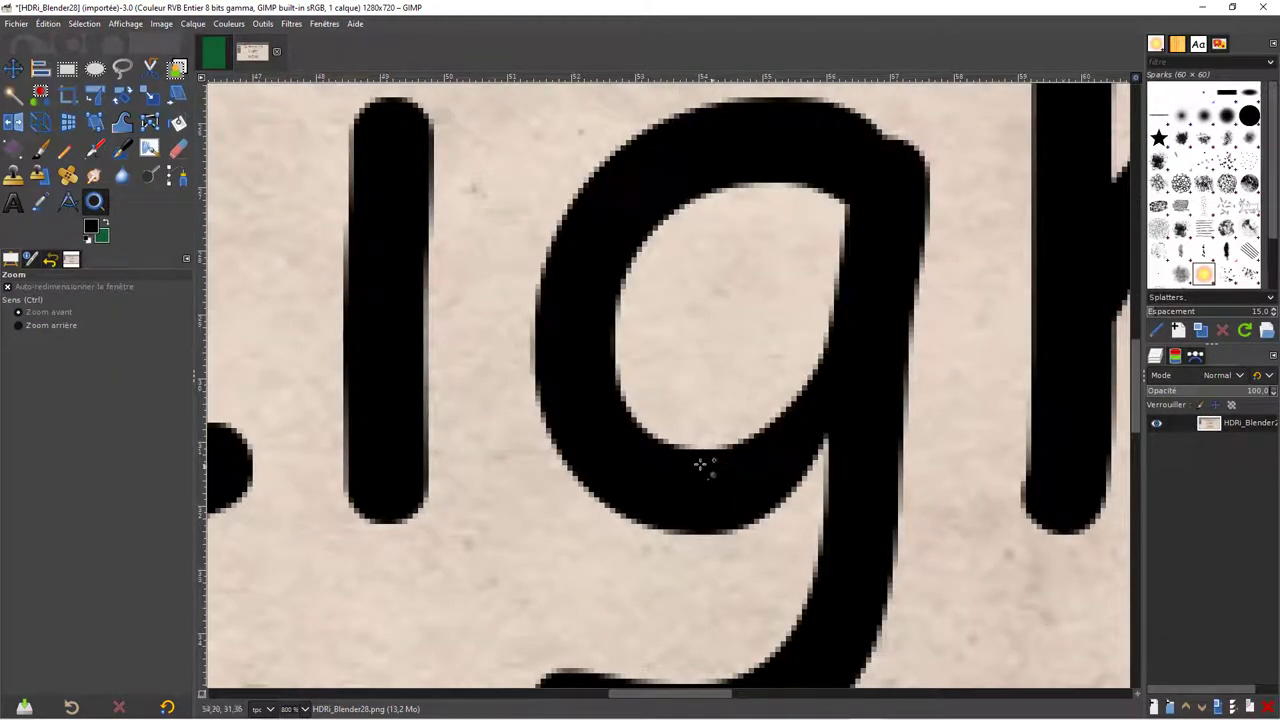
pyautogui.click(303, 707)
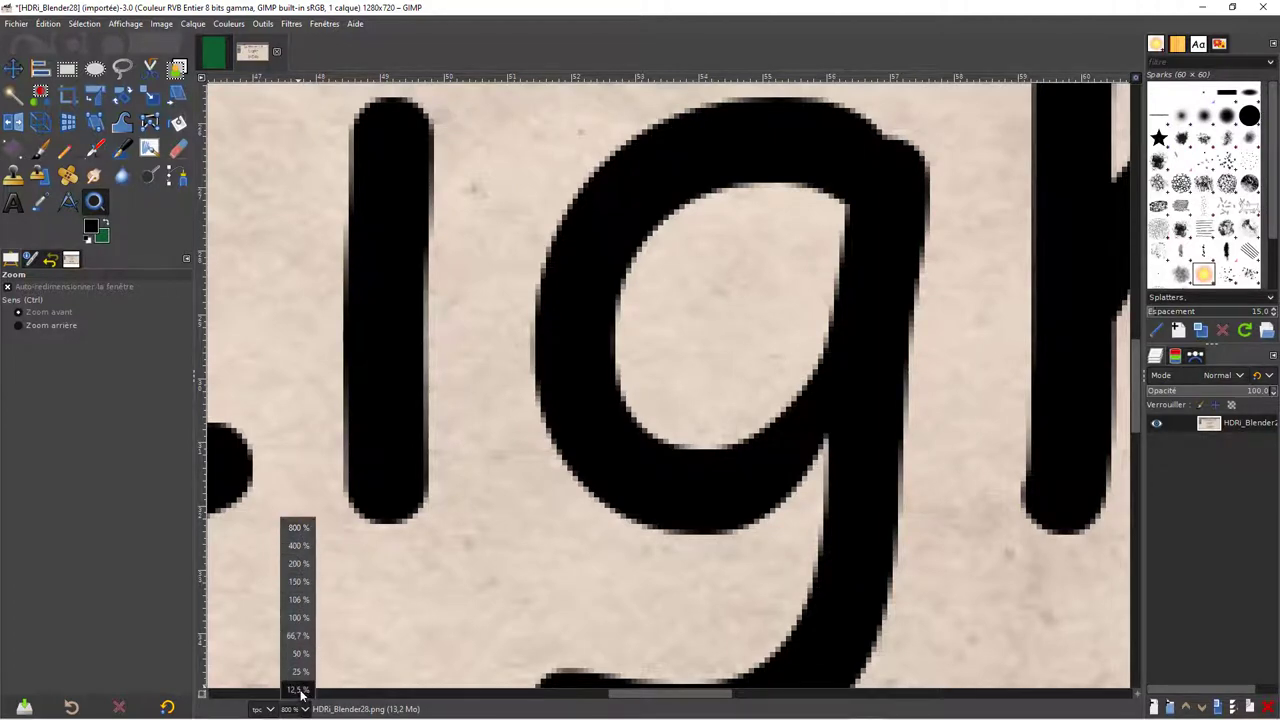
pyautogui.click(298, 689)
# Reset the view to 100% and Ctrl+scroll through zoom levels down to 150%.
pyautogui.press('1')
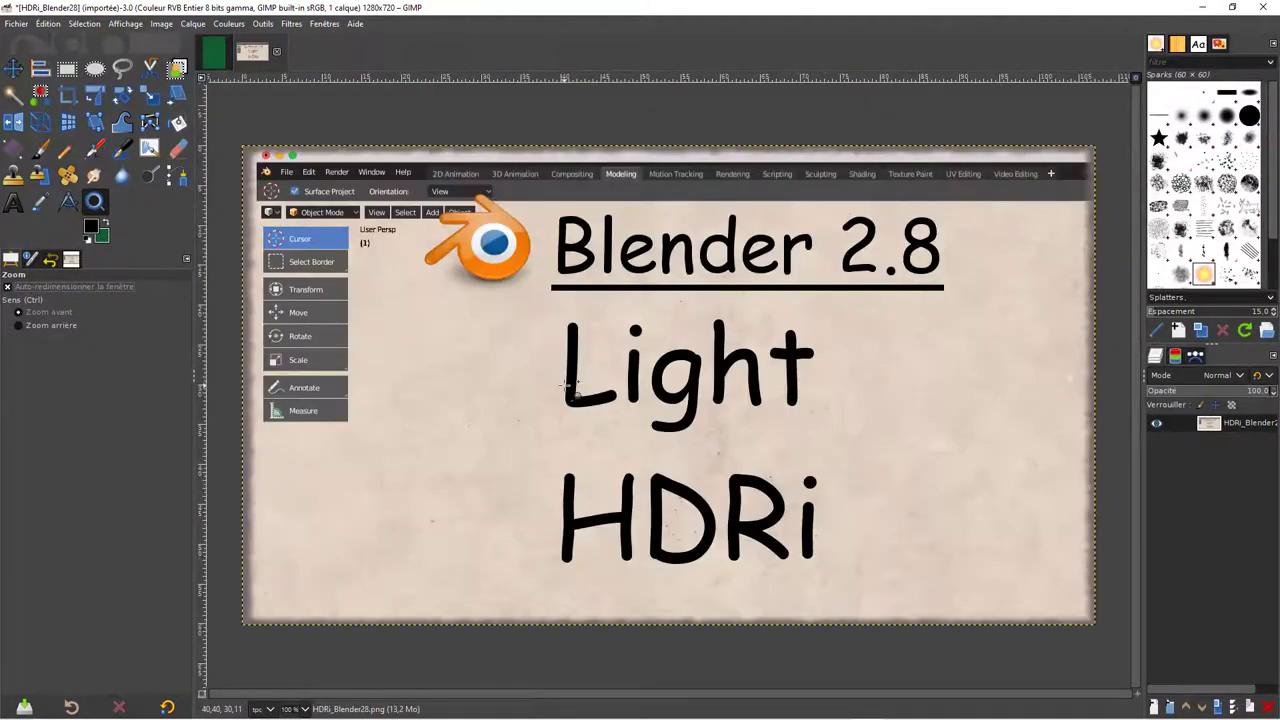
pyautogui.scroll(3, 470, 228)
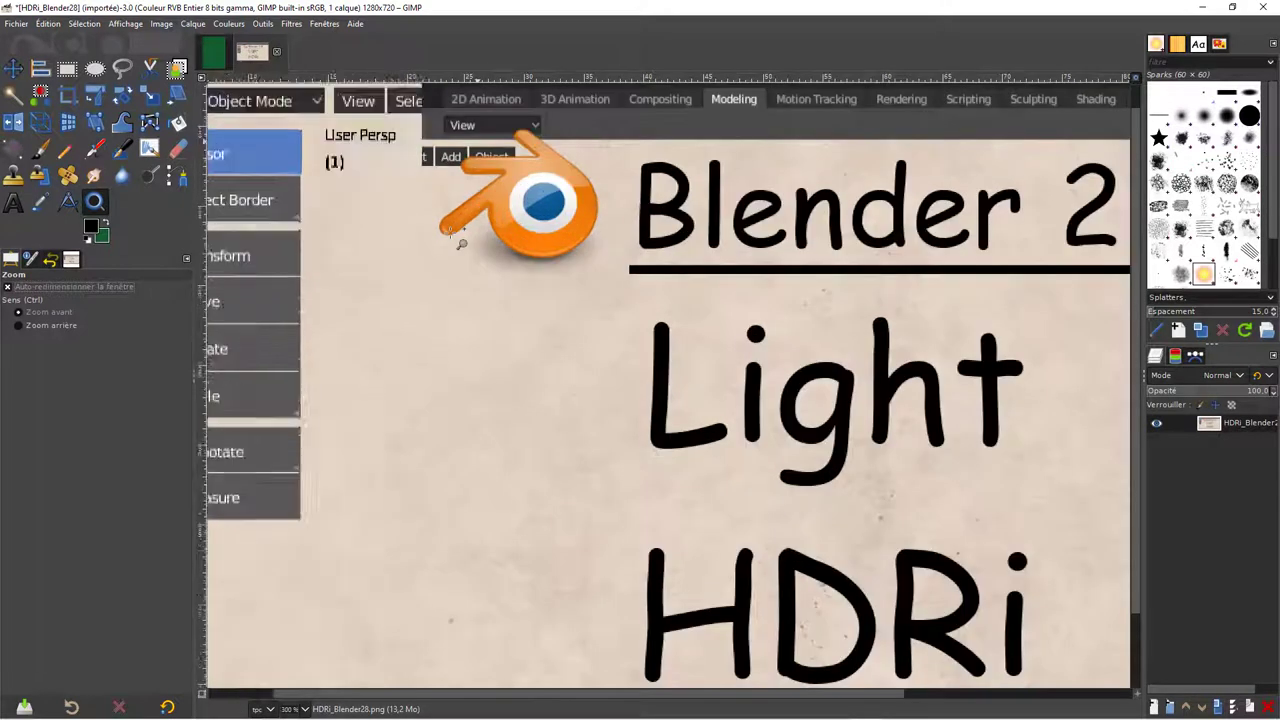
pyautogui.scroll(4, 486, 240)
pyautogui.scroll(2, 486, 242)
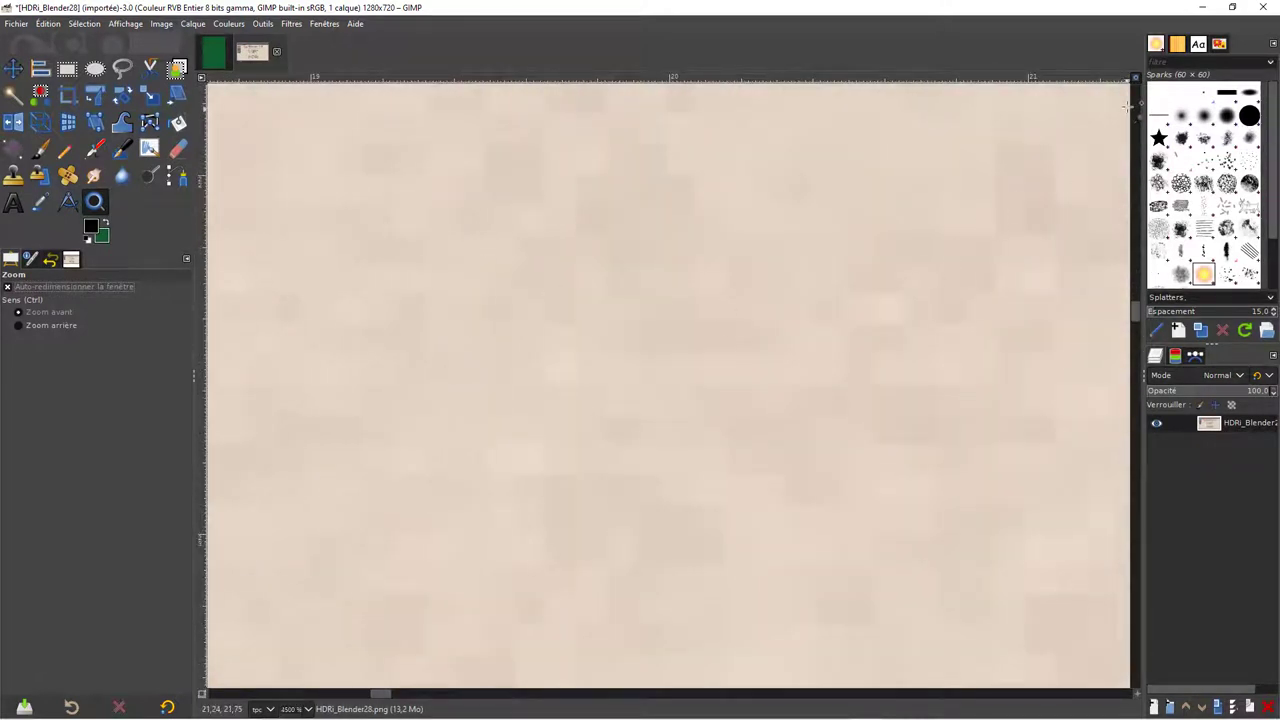
pyautogui.scroll(-2, 622, 322)
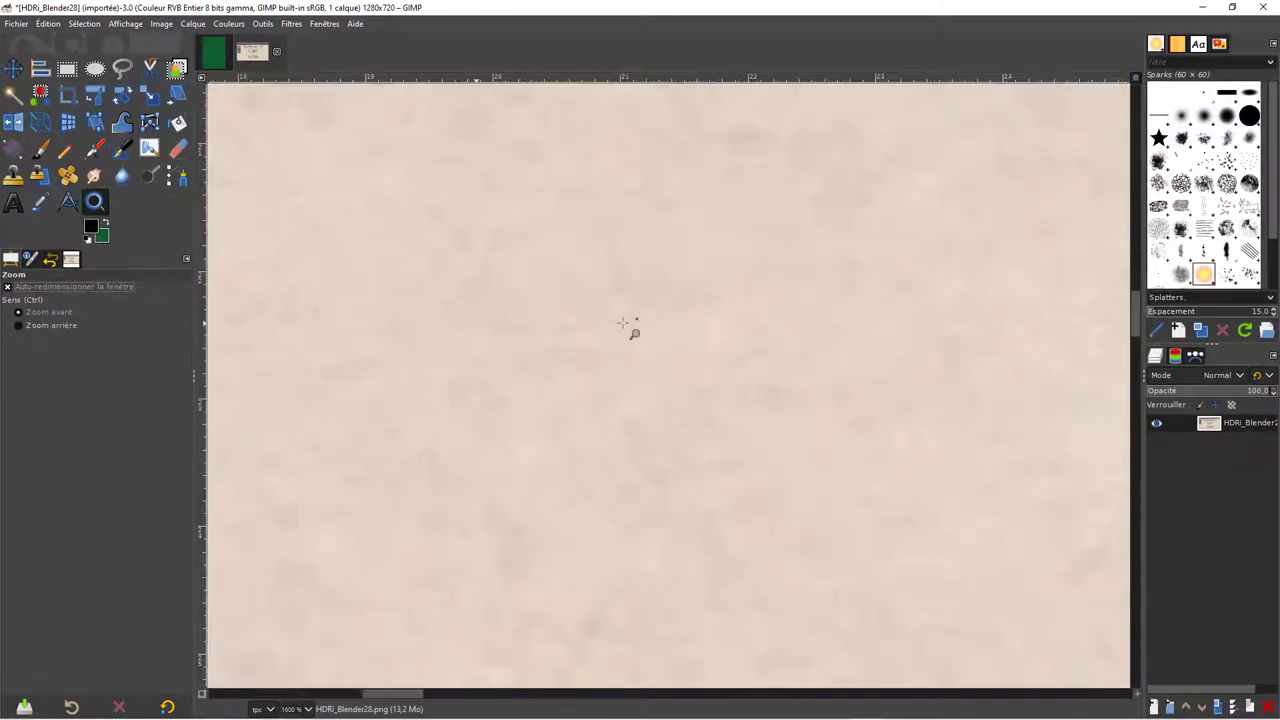
pyautogui.scroll(-3, 628, 330)
pyautogui.scroll(-2, 630, 331)
# Ctrl+scroll in to 400% and pan to the Object Mode bar and Cursor panel.
pyautogui.scroll(2, 630, 331)
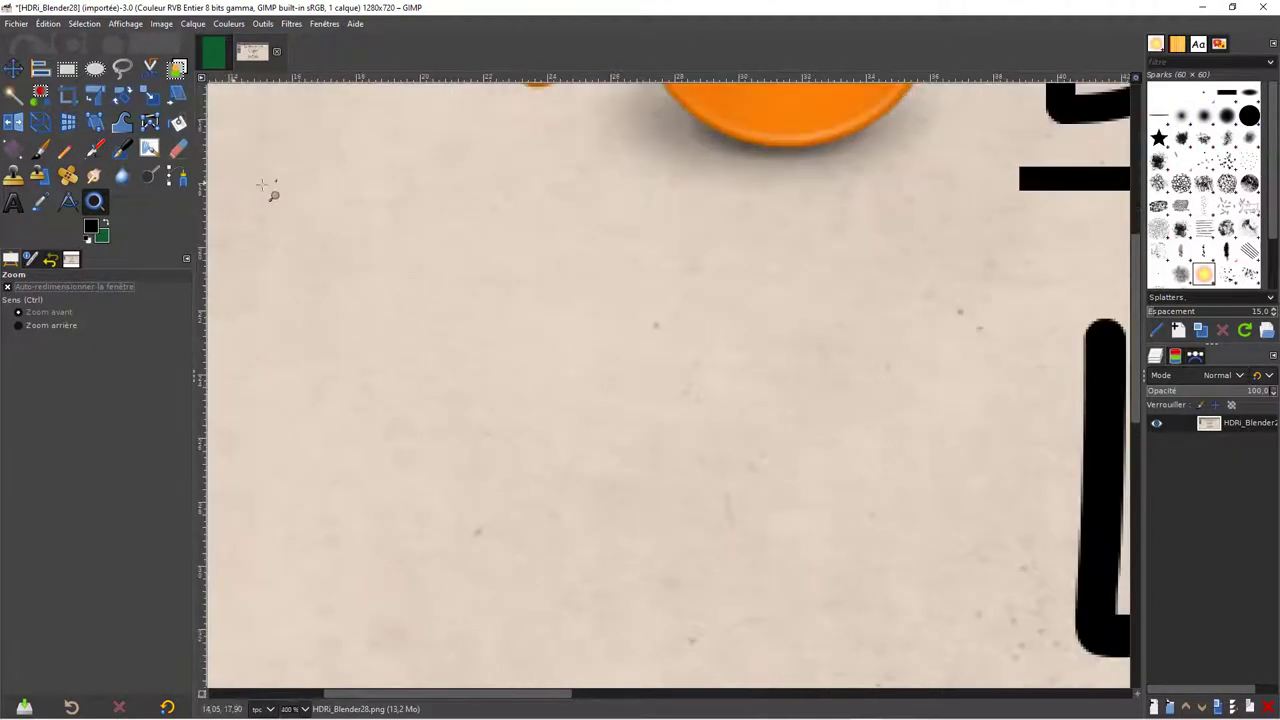
pyautogui.scroll(-3, 268, 188)
pyautogui.scroll(1, 500, 236)
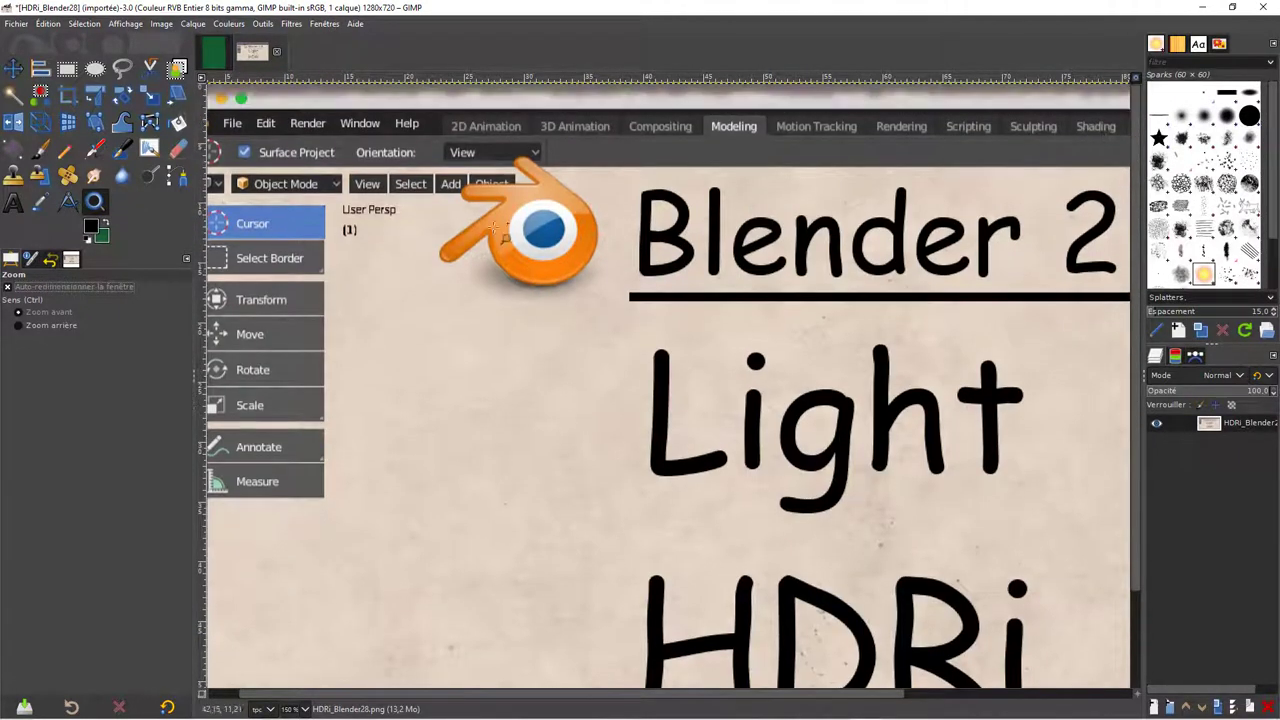
pyautogui.scroll(2, 286, 214)
pyautogui.scroll(1, 286, 208)
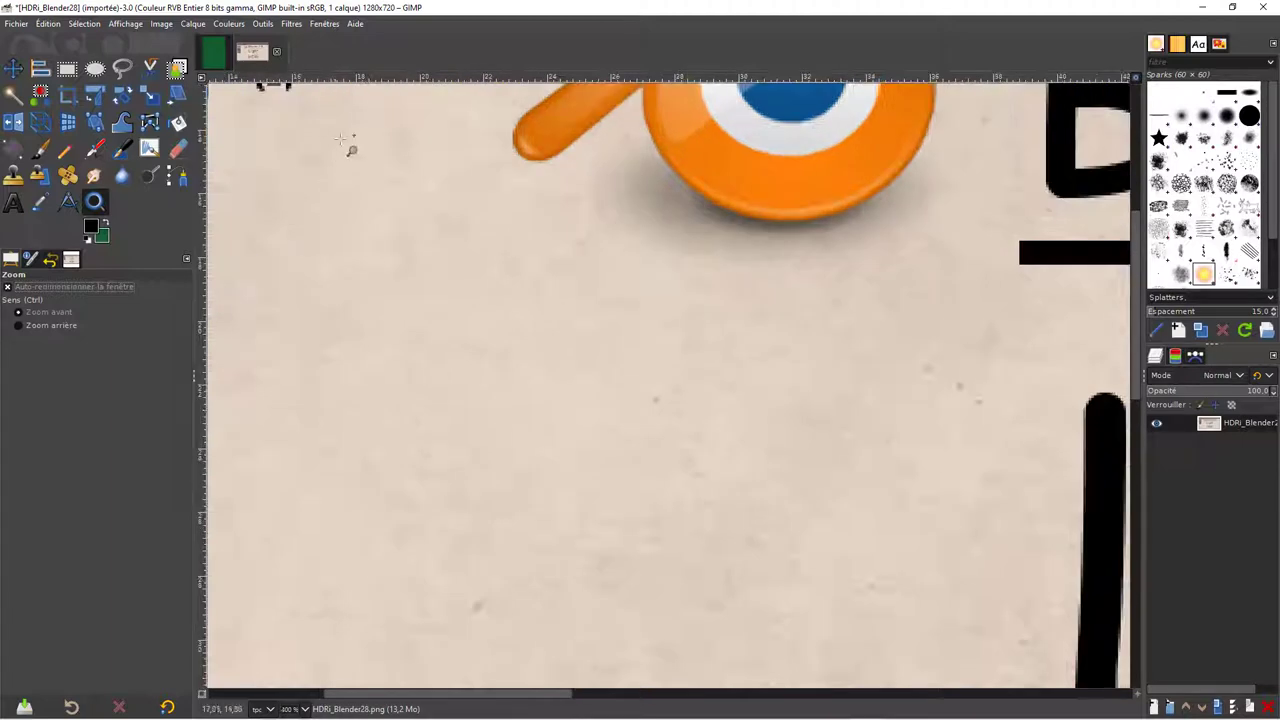
pyautogui.scroll(4, 1138, 97)
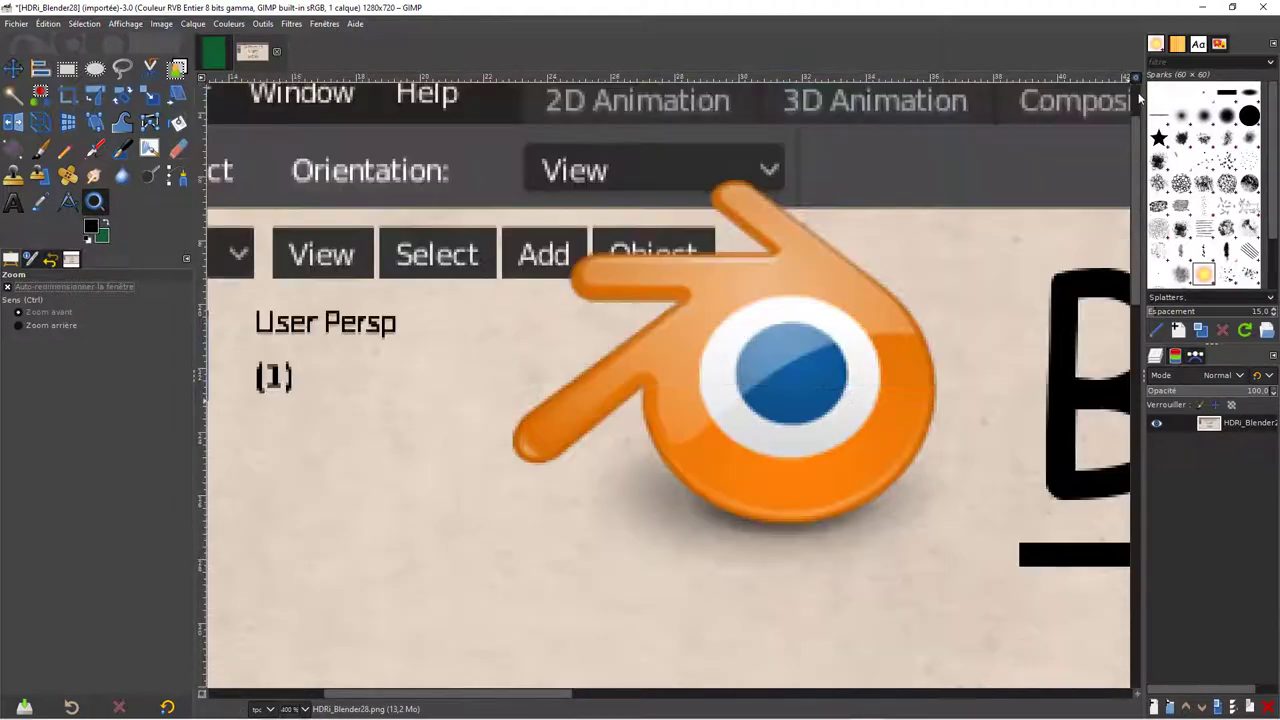
pyautogui.moveTo(541, 293); pyautogui.dragTo(760, 268)
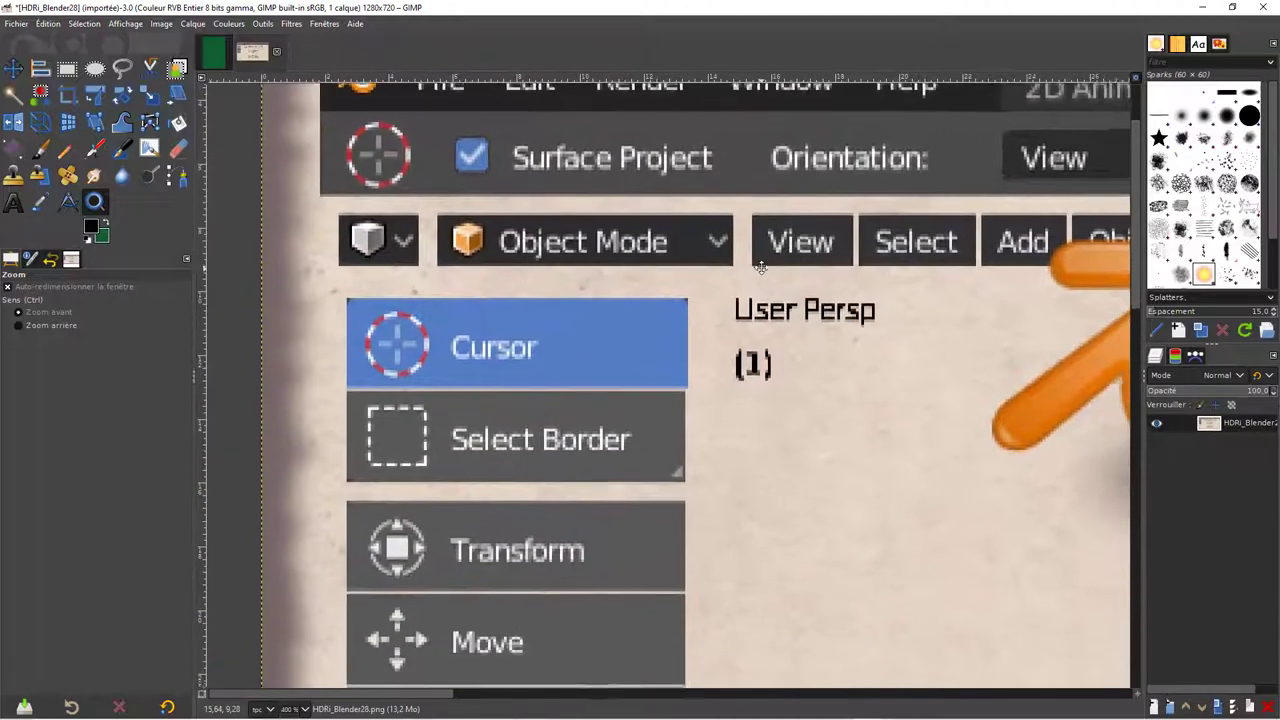
pyautogui.moveTo(760, 268); pyautogui.dragTo(765, 274)
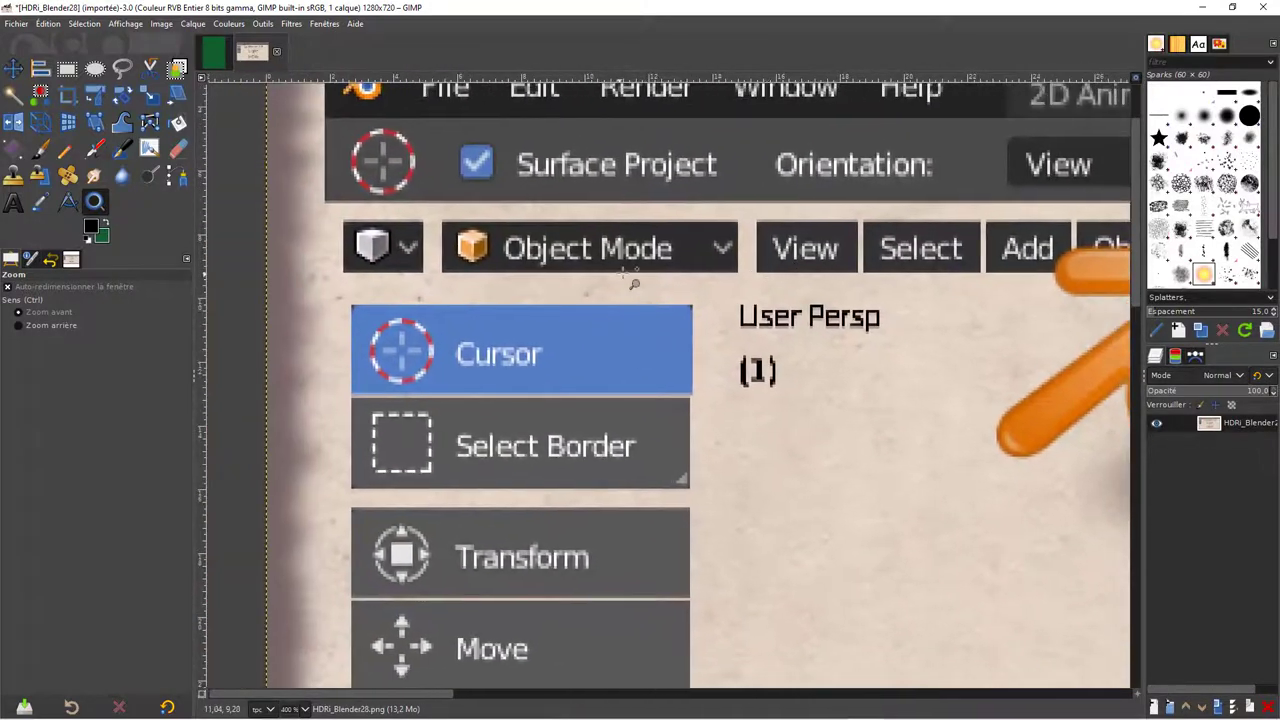
# Magnify the Cursor icon step by step up to the 25600% maximum.
pyautogui.click(557, 295)
pyautogui.click(555, 291)
pyautogui.click(554, 289)
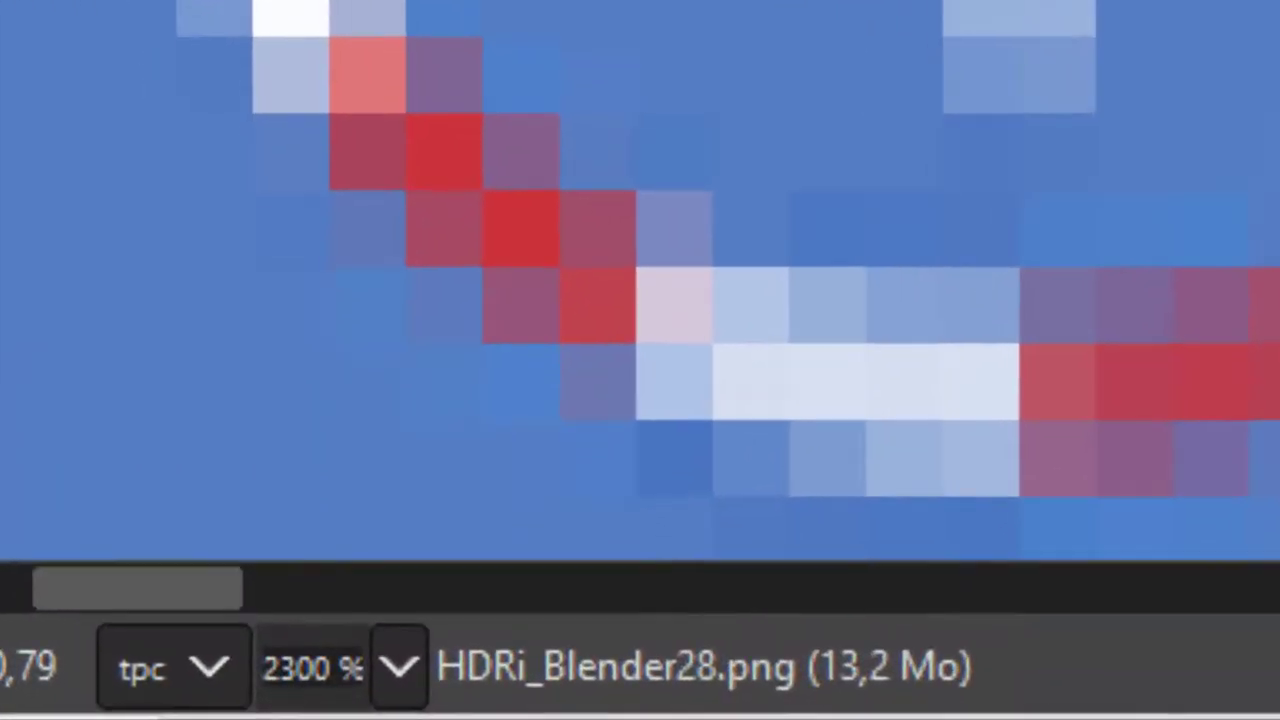
pyautogui.click(489, 322)
pyautogui.click(489, 322)
pyautogui.click(489, 322)
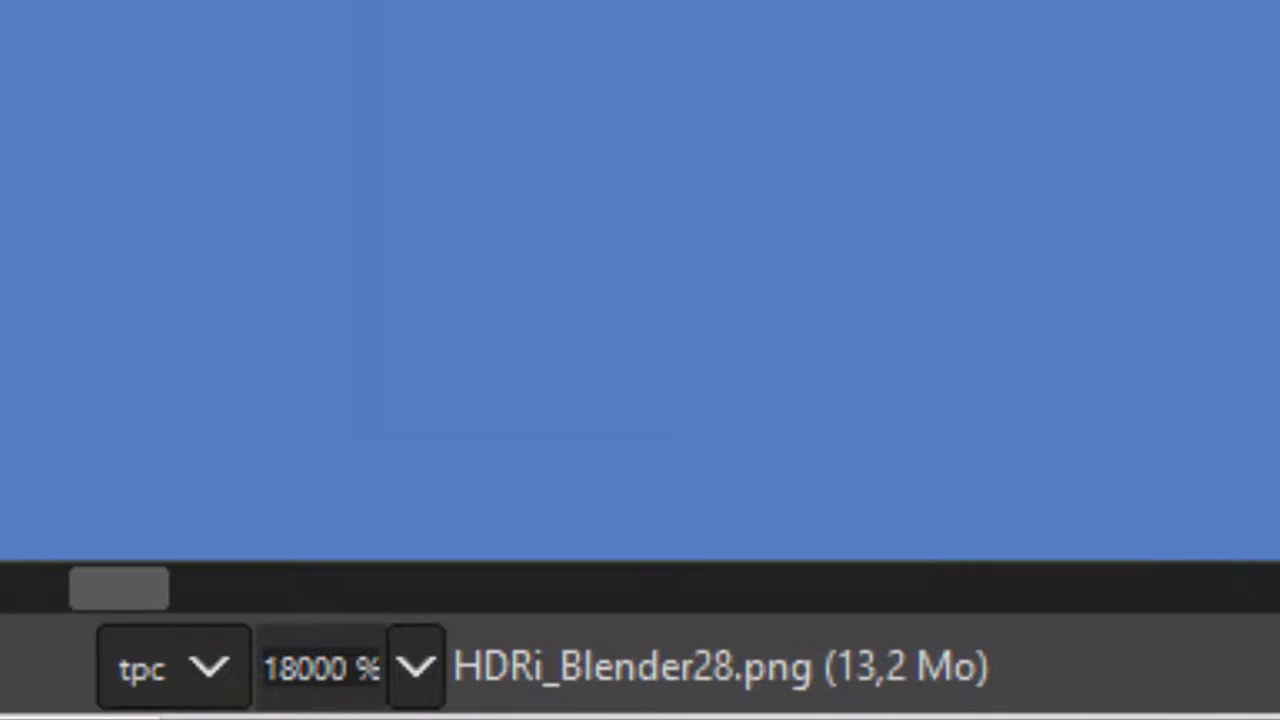
pyautogui.press('+')
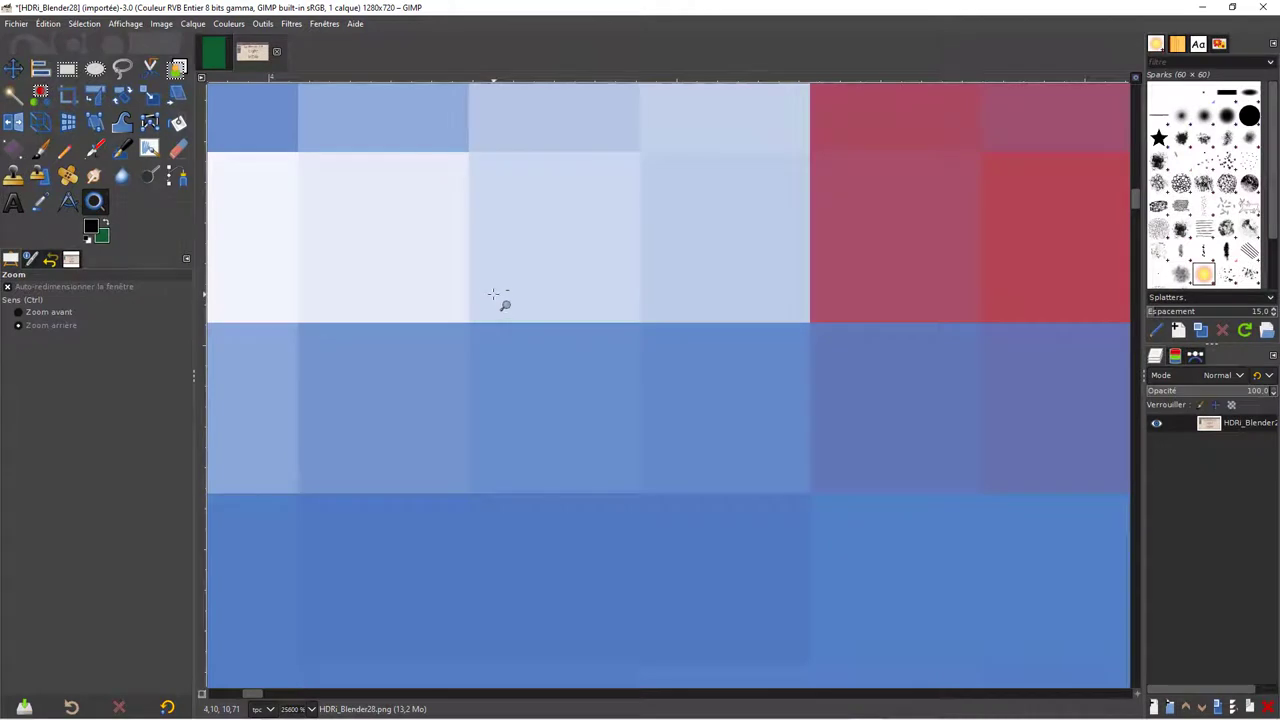
# Zoom back out to 800% so the Cursor and Select Border labels are readable.
pyautogui.keyDown('ctrl'); pyautogui.click(493, 298); pyautogui.keyUp('ctrl')
pyautogui.keyDown('ctrl'); pyautogui.click(493, 298); pyautogui.keyUp('ctrl')
pyautogui.keyDown('ctrl'); pyautogui.click(493, 298); pyautogui.keyUp('ctrl')
pyautogui.keyDown('ctrl'); pyautogui.click(493, 298); pyautogui.keyUp('ctrl')
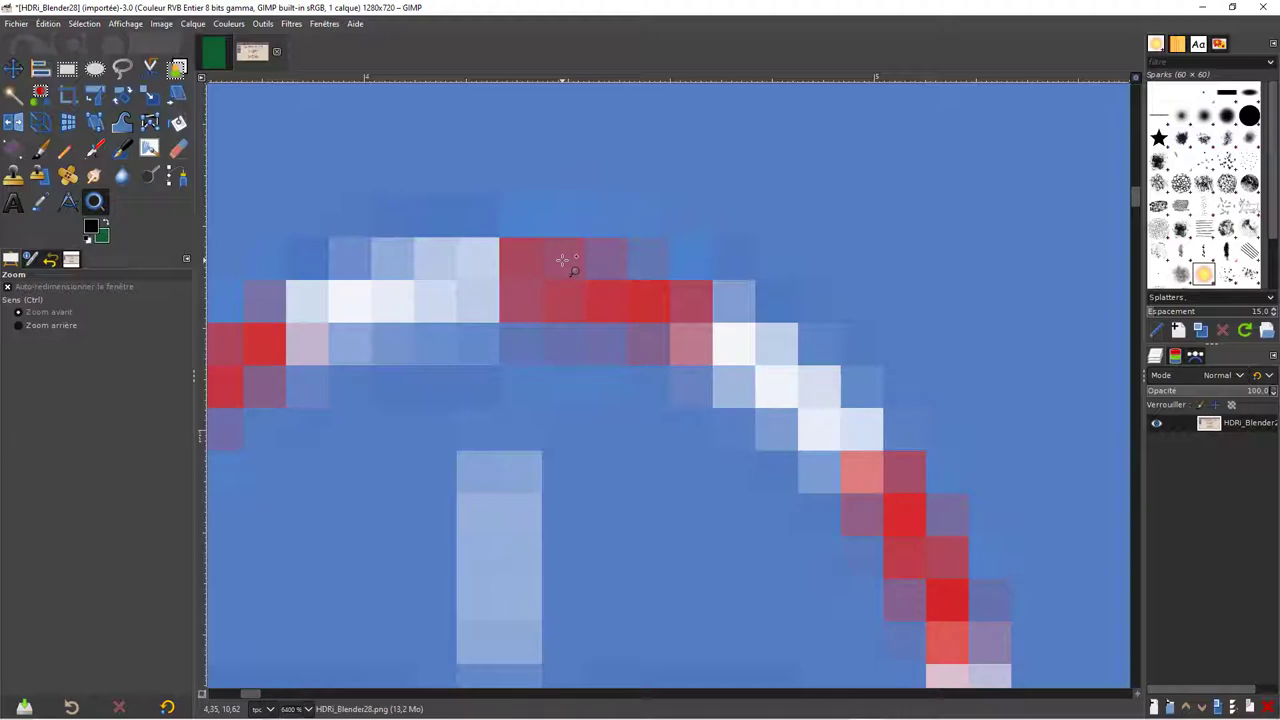
pyautogui.scroll(-1, 531, 258)
pyautogui.scroll(-2, 531, 258)
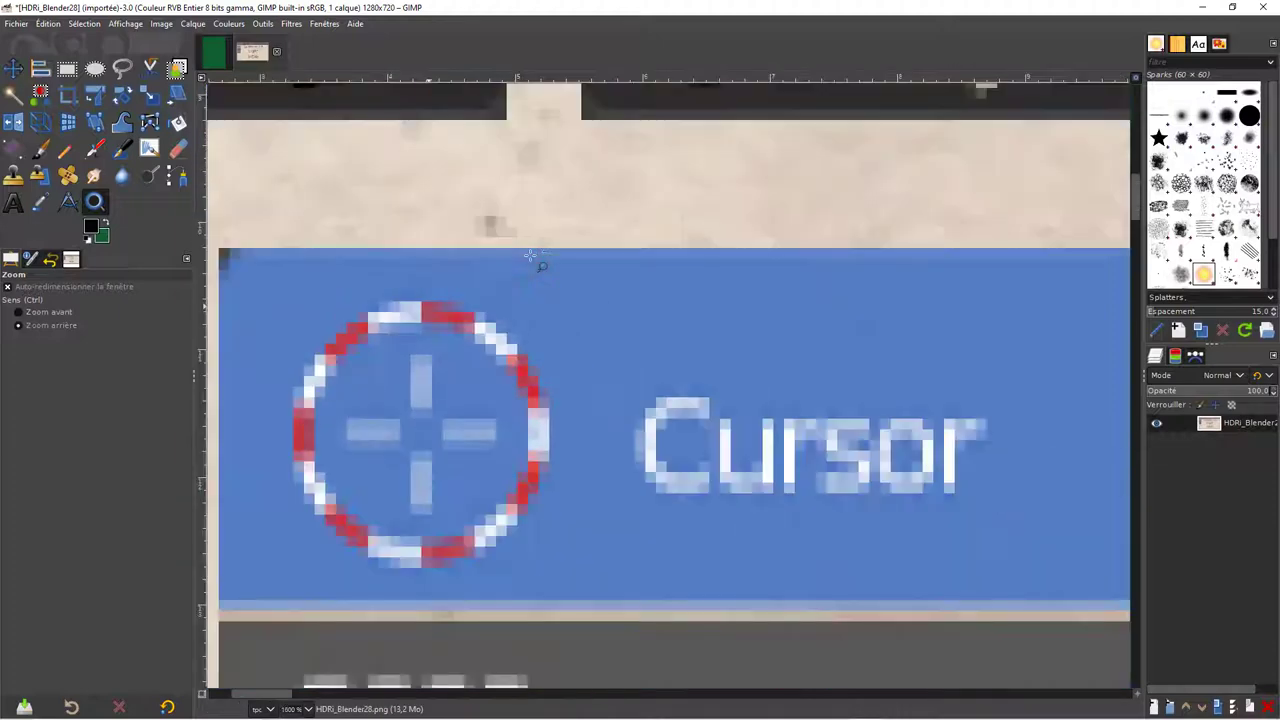
pyautogui.scroll(-2, 531, 258)
# Restore zoom-in mode and choose px as the status-bar measurement unit.
pyautogui.press('ctrl')
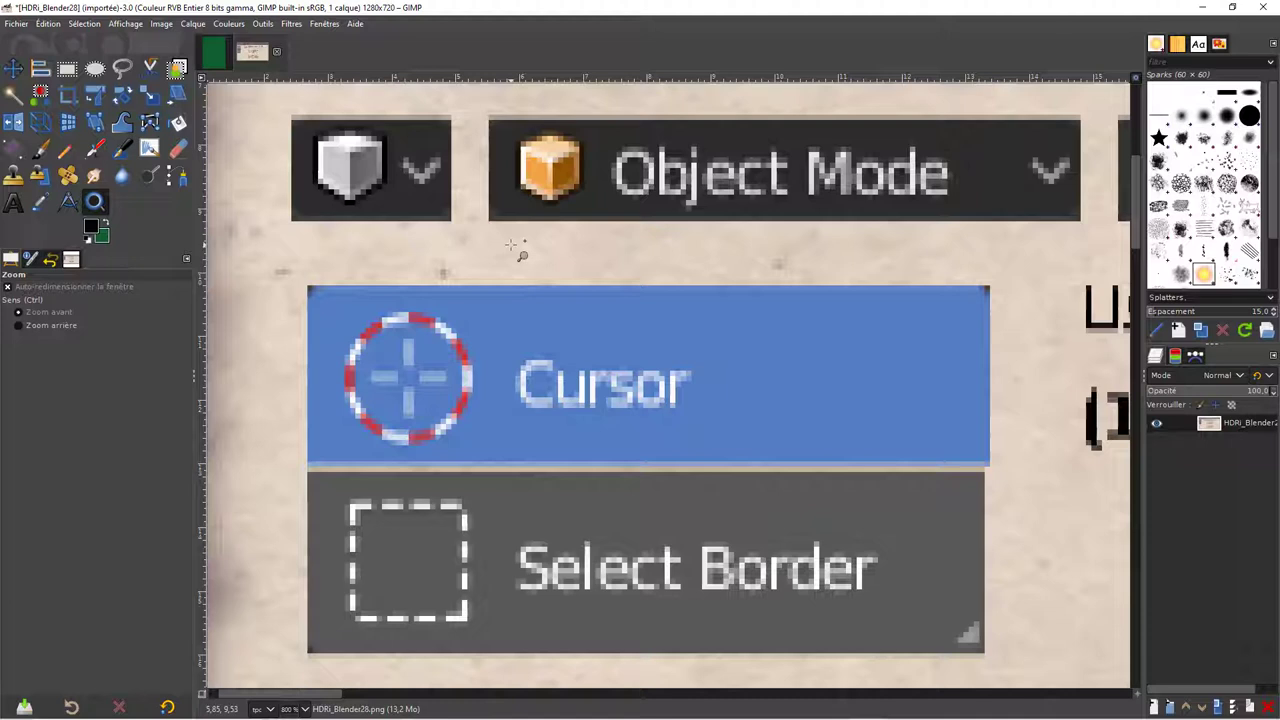
pyautogui.click(269, 712)
pyautogui.click(285, 514)
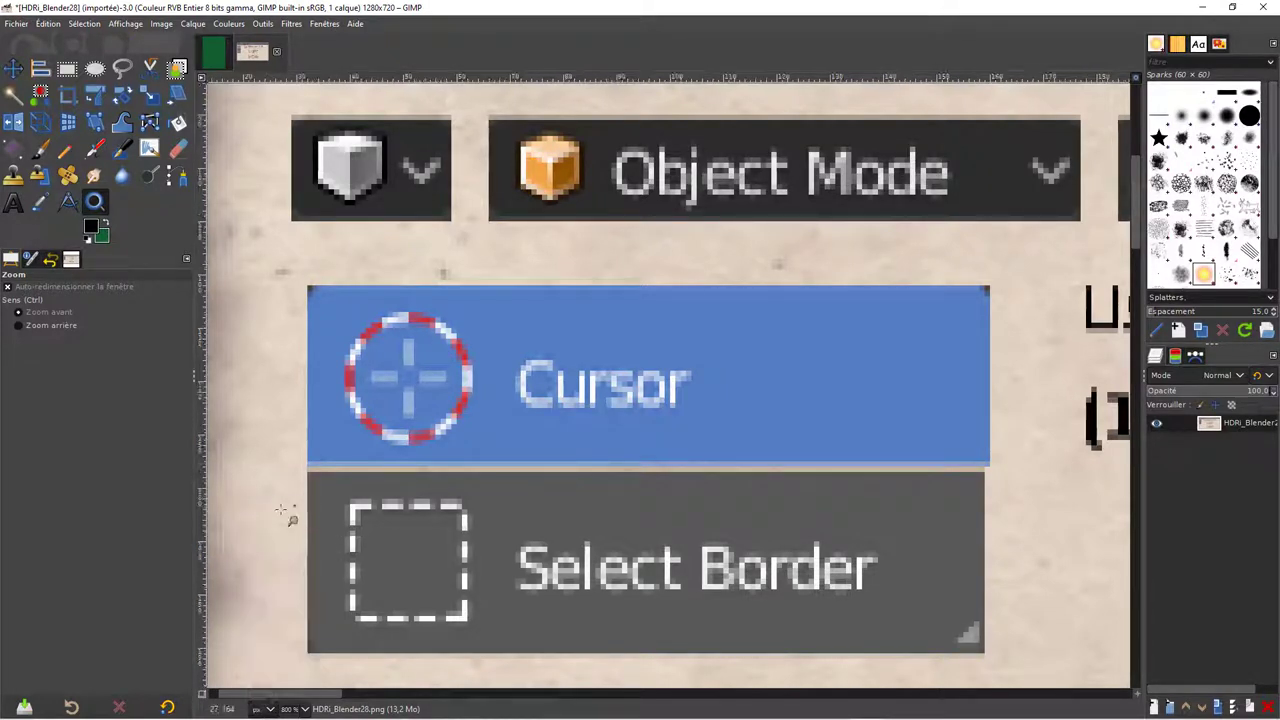
pyautogui.click(260, 709)
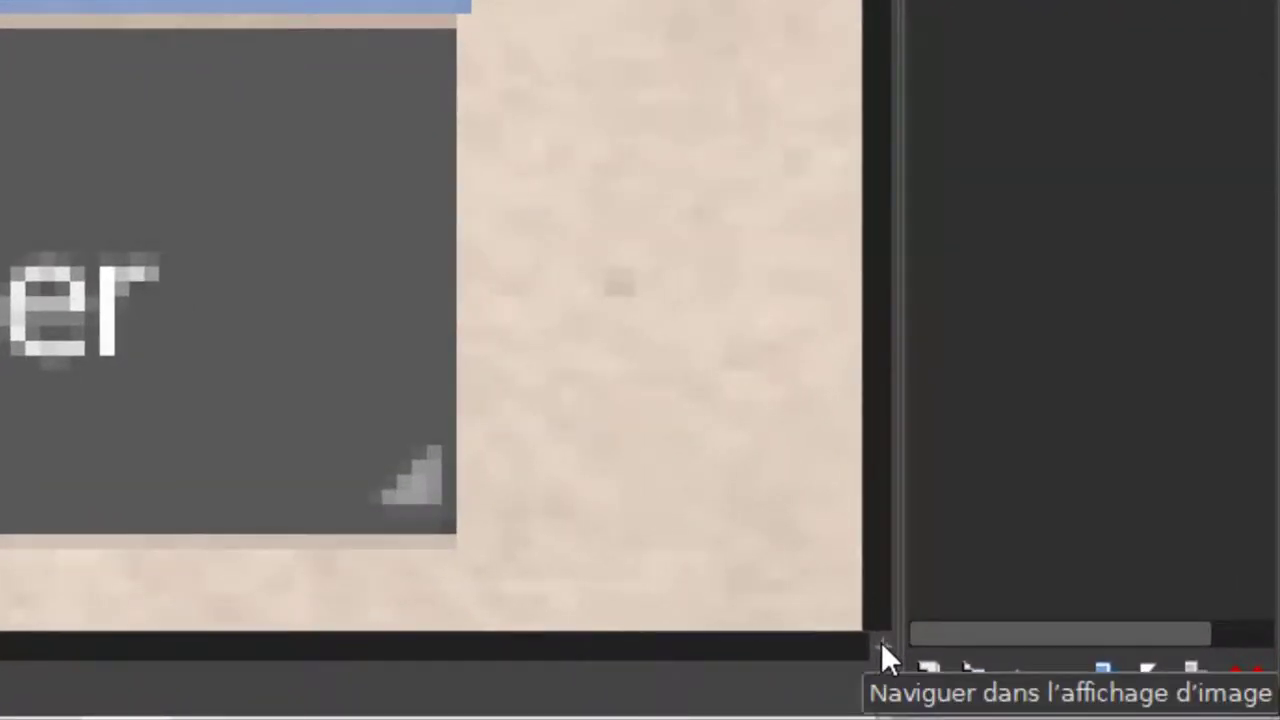
# Pan to the orange logo with the Navigate popup, then zoom out back to 100%.
pyautogui.moveTo(881, 642)
pyautogui.mouseDown()
pyautogui.moveTo(910, 652)
pyautogui.moveTo(879, 637)
pyautogui.moveTo(874, 657)
pyautogui.mouseUp()
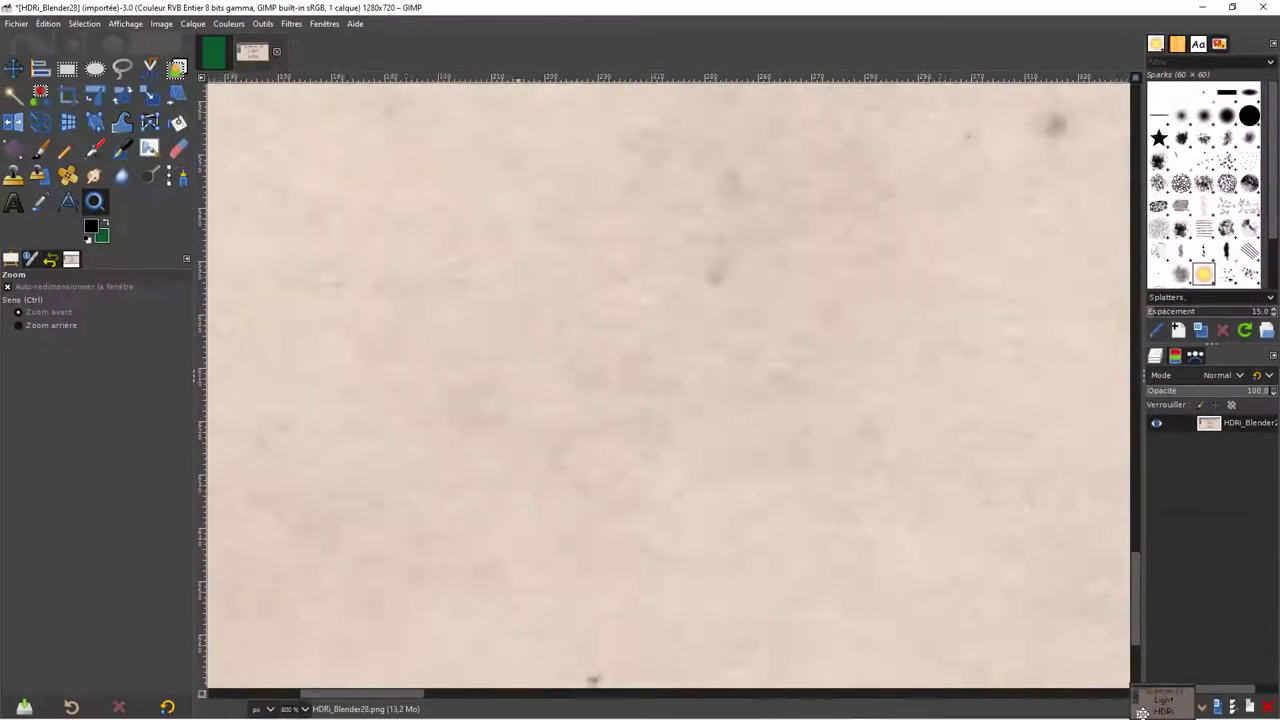
pyautogui.moveTo(1152, 712)
pyautogui.mouseDown()
pyautogui.moveTo(1188, 707)
pyautogui.moveTo(1137, 686)
pyautogui.moveTo(1152, 698)
pyautogui.mouseUp()
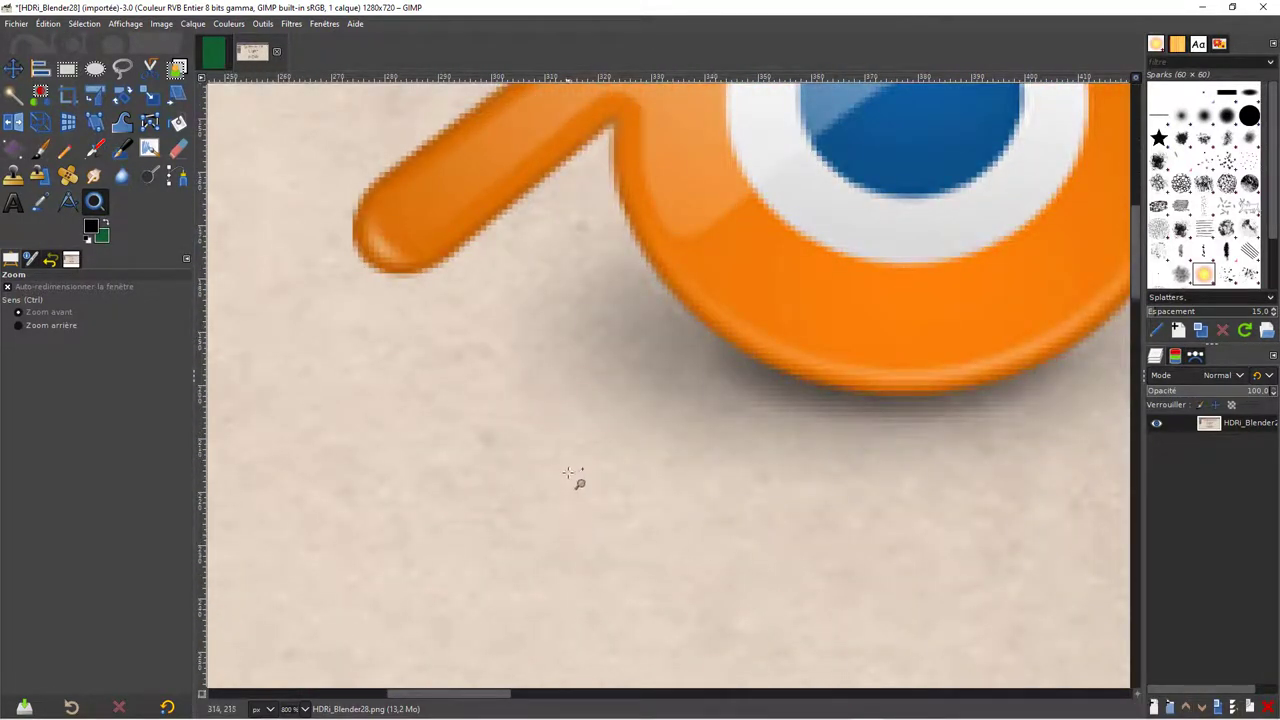
pyautogui.click(615, 364)
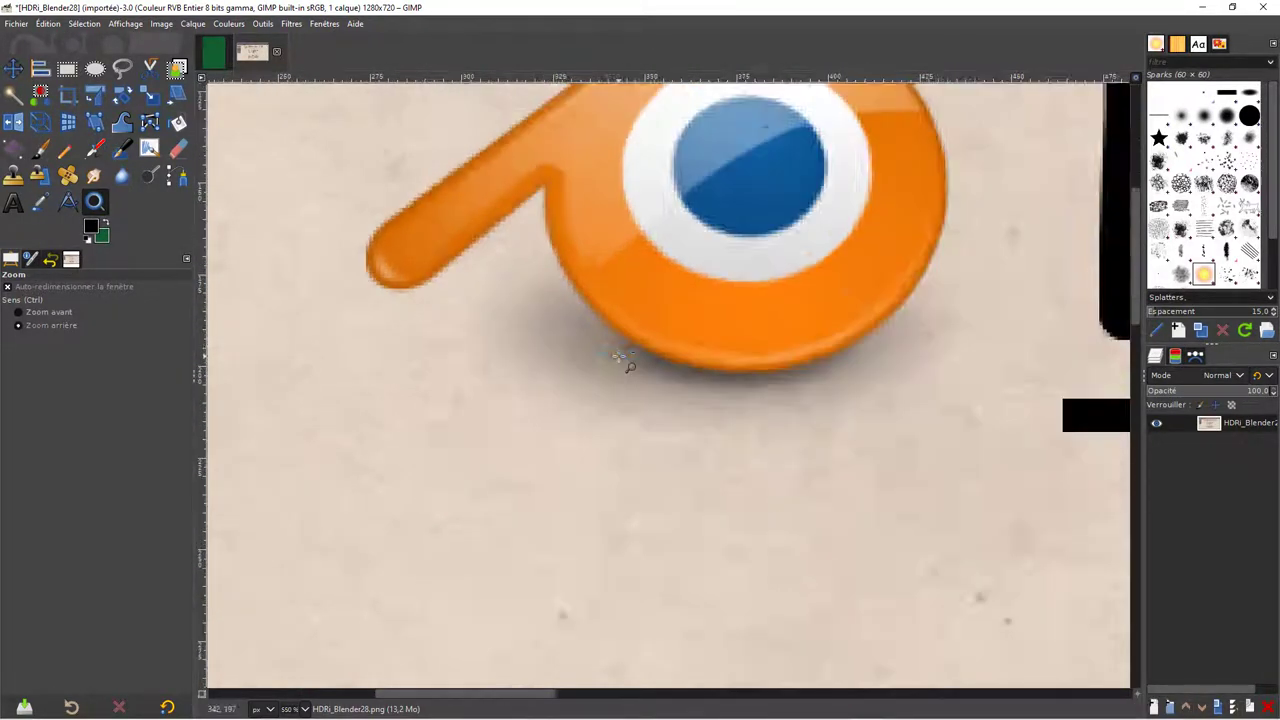
pyautogui.click(618, 357)
pyautogui.press('1')
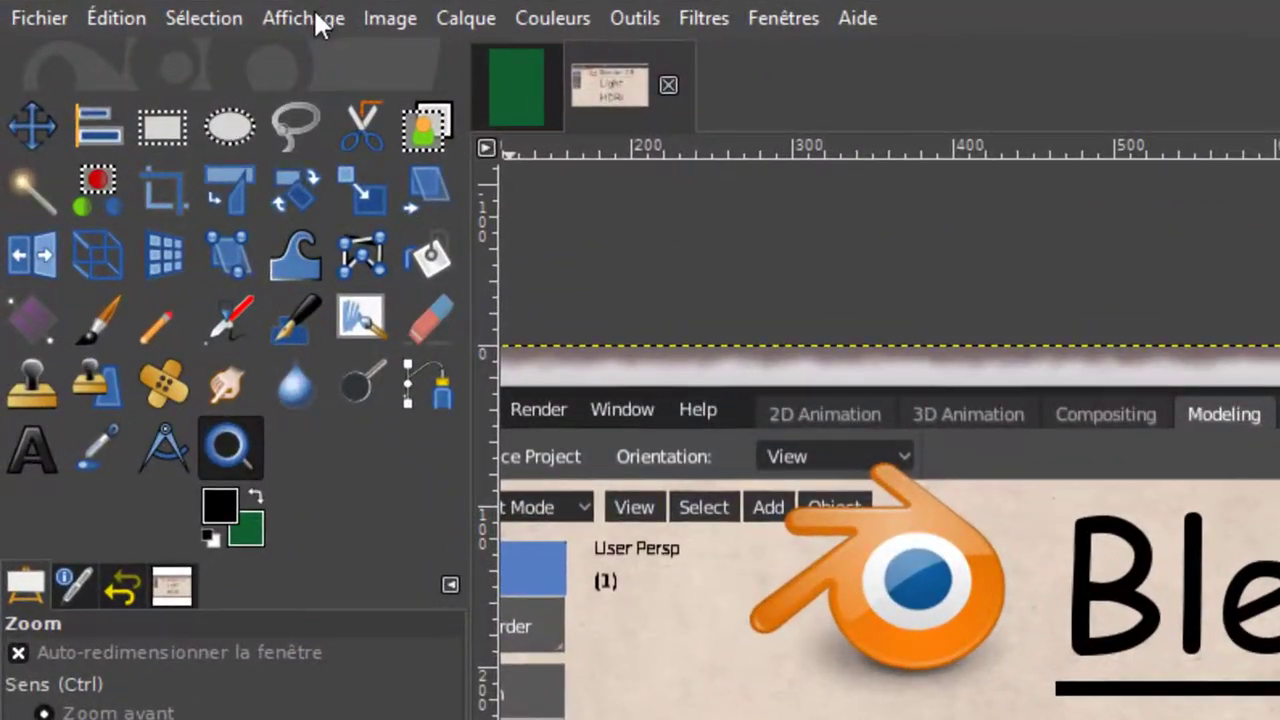
# Browse the Affichage > Zoom commands including Zoom avant, then Ctrl+scroll in on the canvas.
pyautogui.click(315, 18)
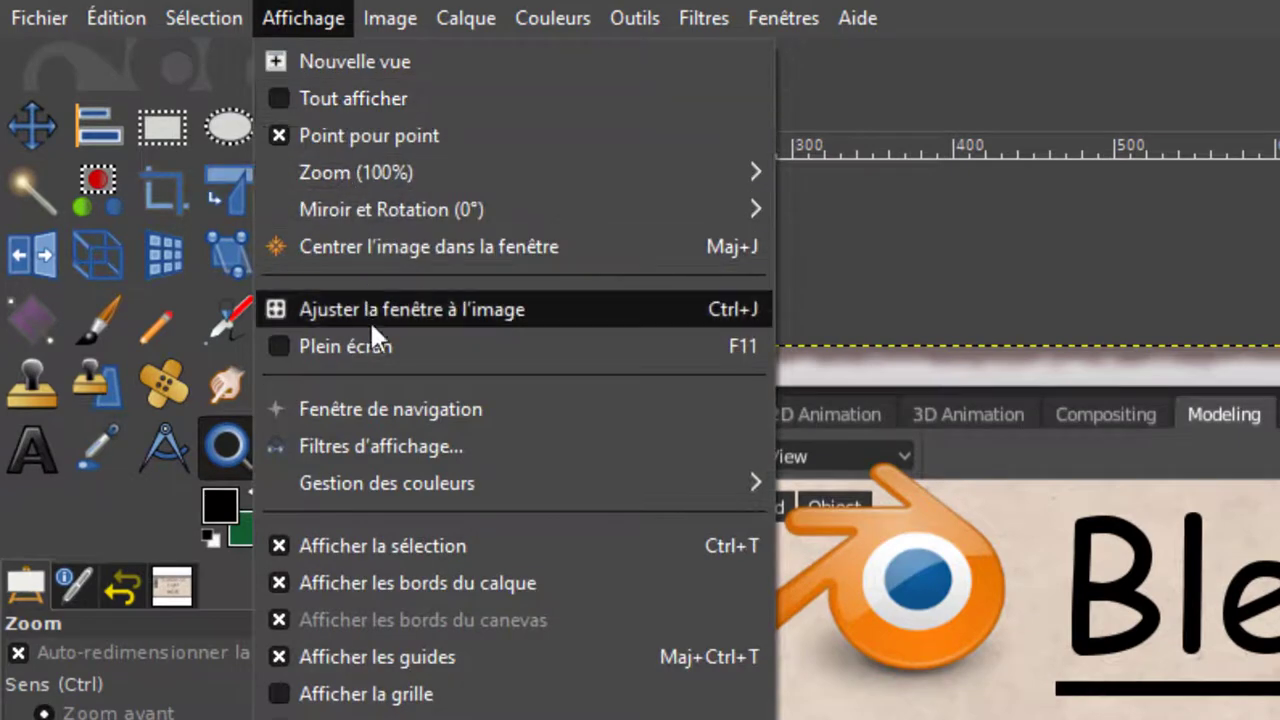
pyautogui.moveTo(356, 172)
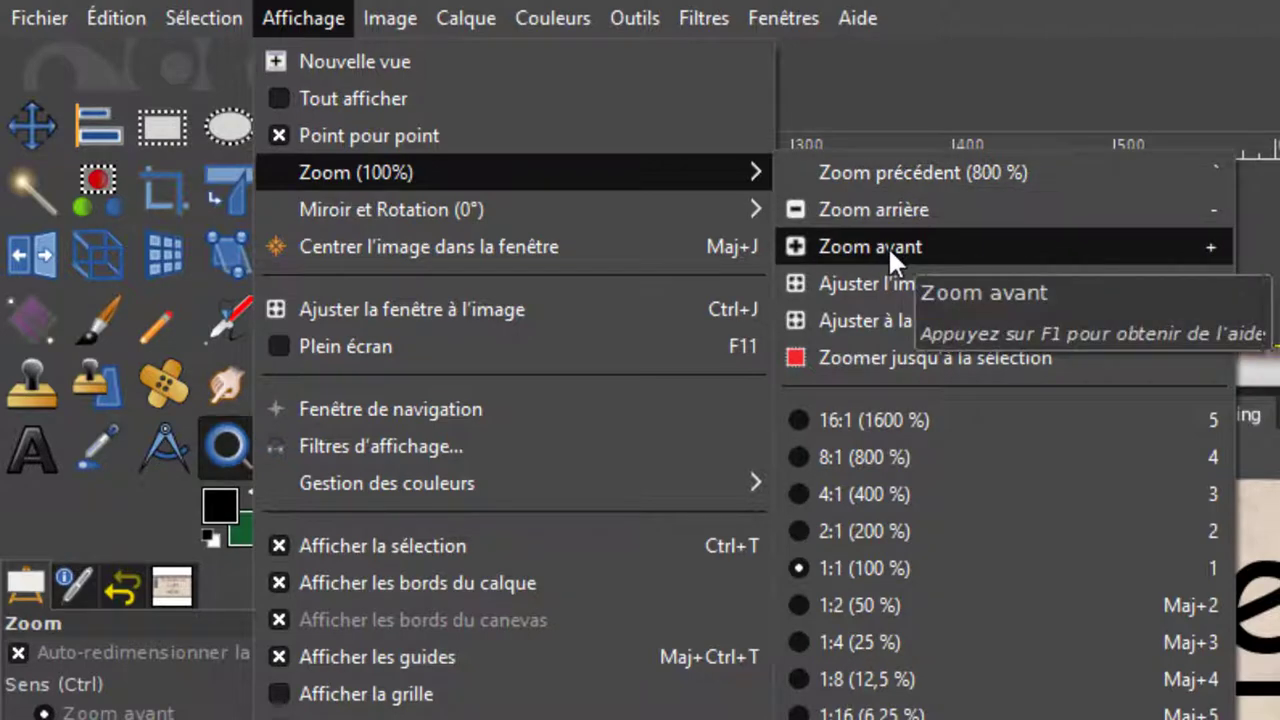
pyautogui.hotkey('shift', 'ctrl', 'j')
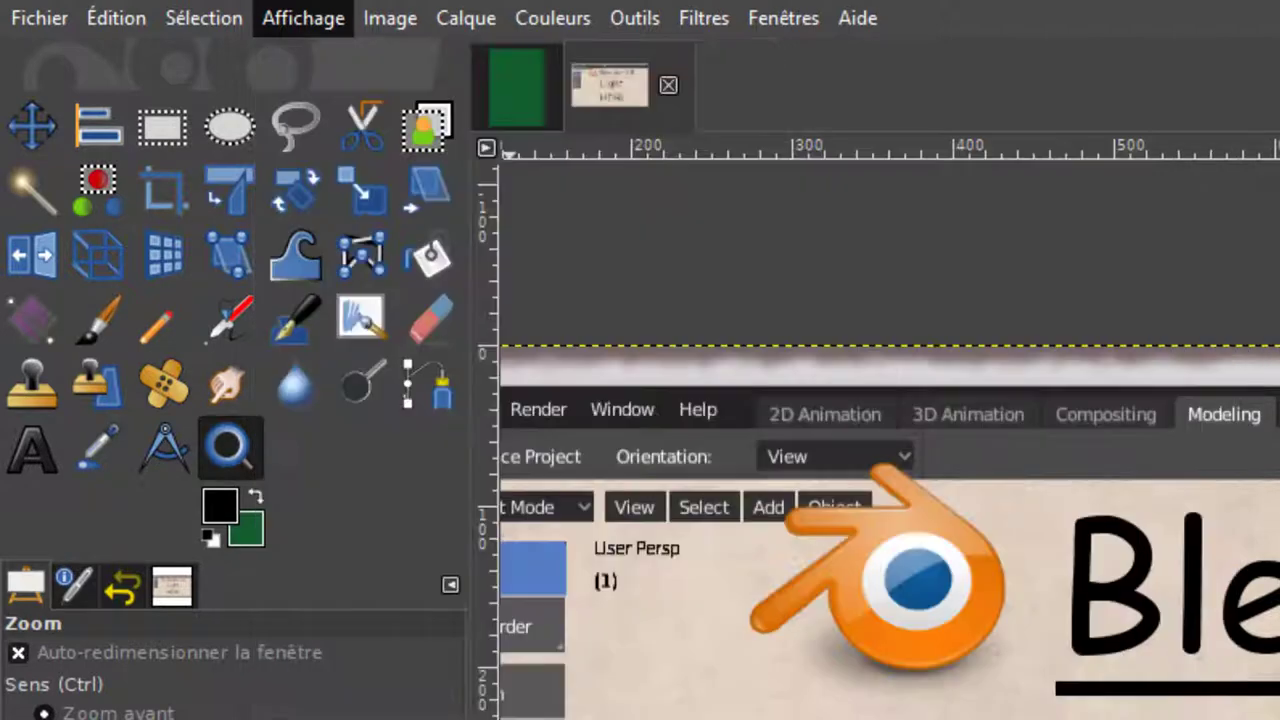
pyautogui.scroll(1, 658, 399)
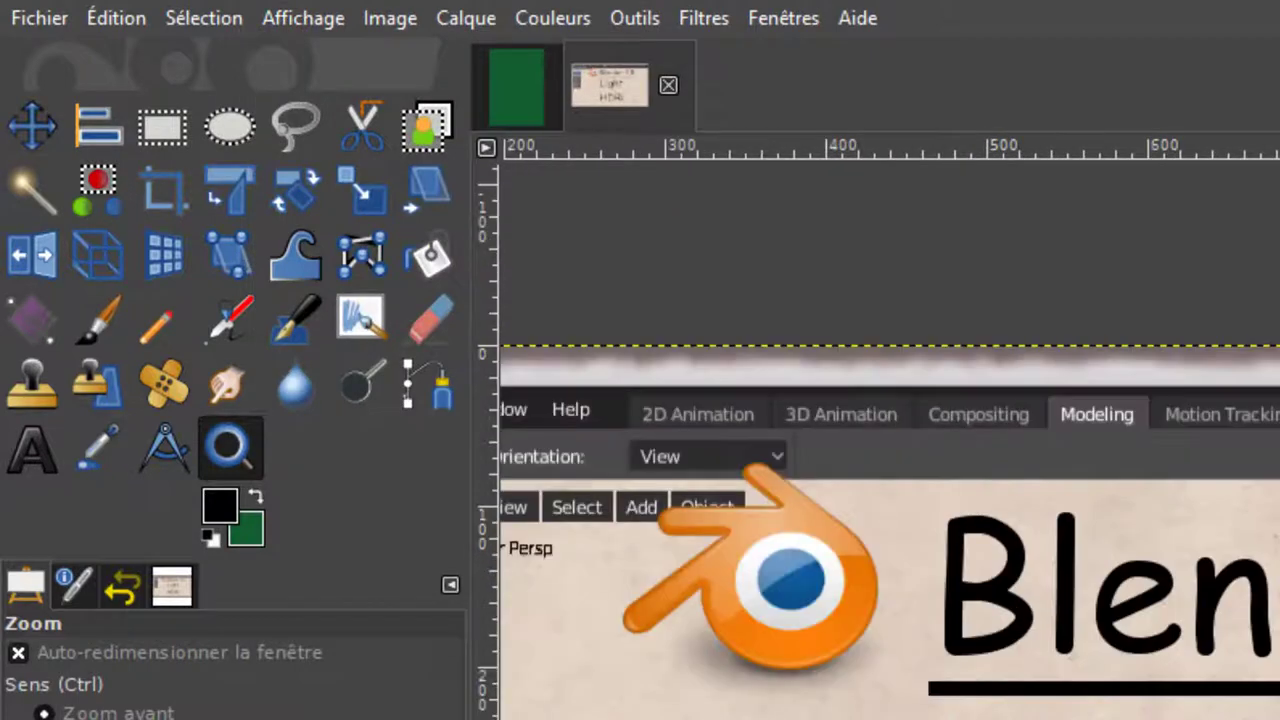
pyautogui.scroll(1, 658, 399)
pyautogui.scroll(-2, 1061, 365)
pyautogui.scroll(2, 1061, 365)
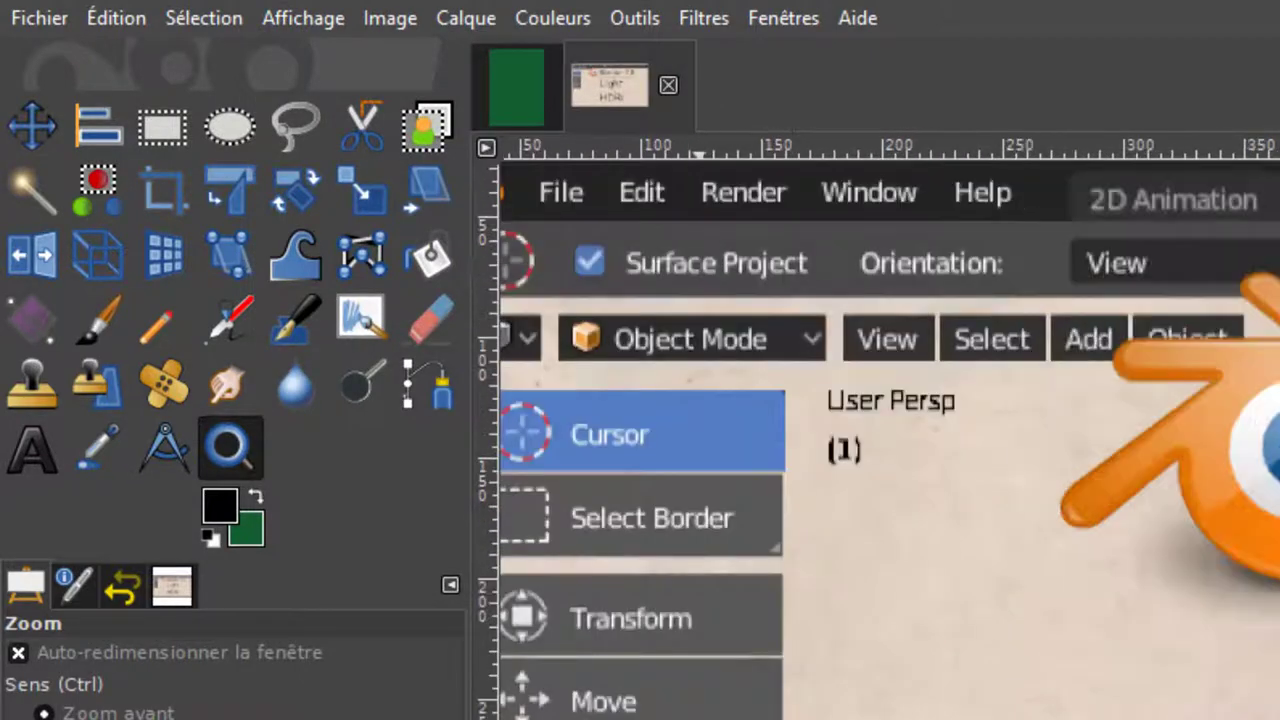
# Ctrl+scroll in and out, ending at 150% over the Blender menu bar and logo.
pyautogui.scroll(-1, 1061, 365)
pyautogui.scroll(-1, 1061, 365)
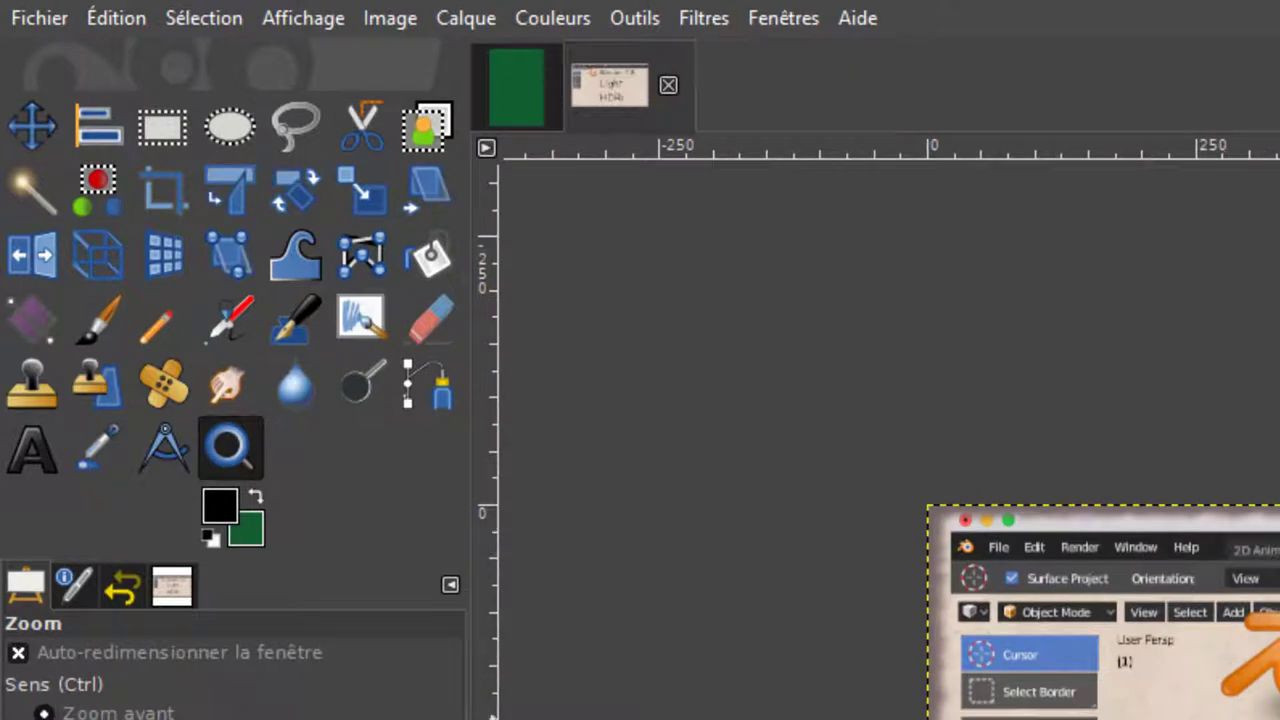
pyautogui.scroll(2, 1240, 541)
pyautogui.scroll(-1, 1240, 541)
pyautogui.scroll(-1, 1005, 380)
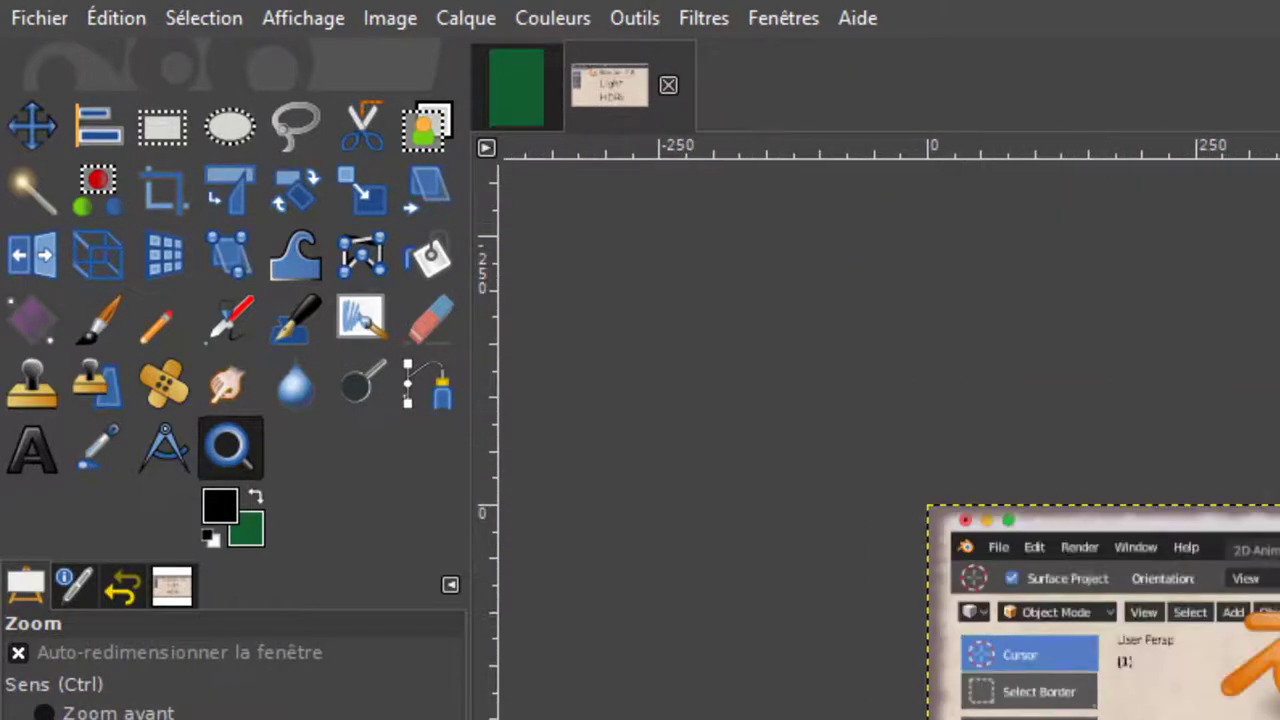
pyautogui.scroll(2, 1005, 380)
# Fit the image in the window, zoom to selection, drag-zoom onto the Cursor icon, then return to 100%.
pyautogui.click(296, 11)
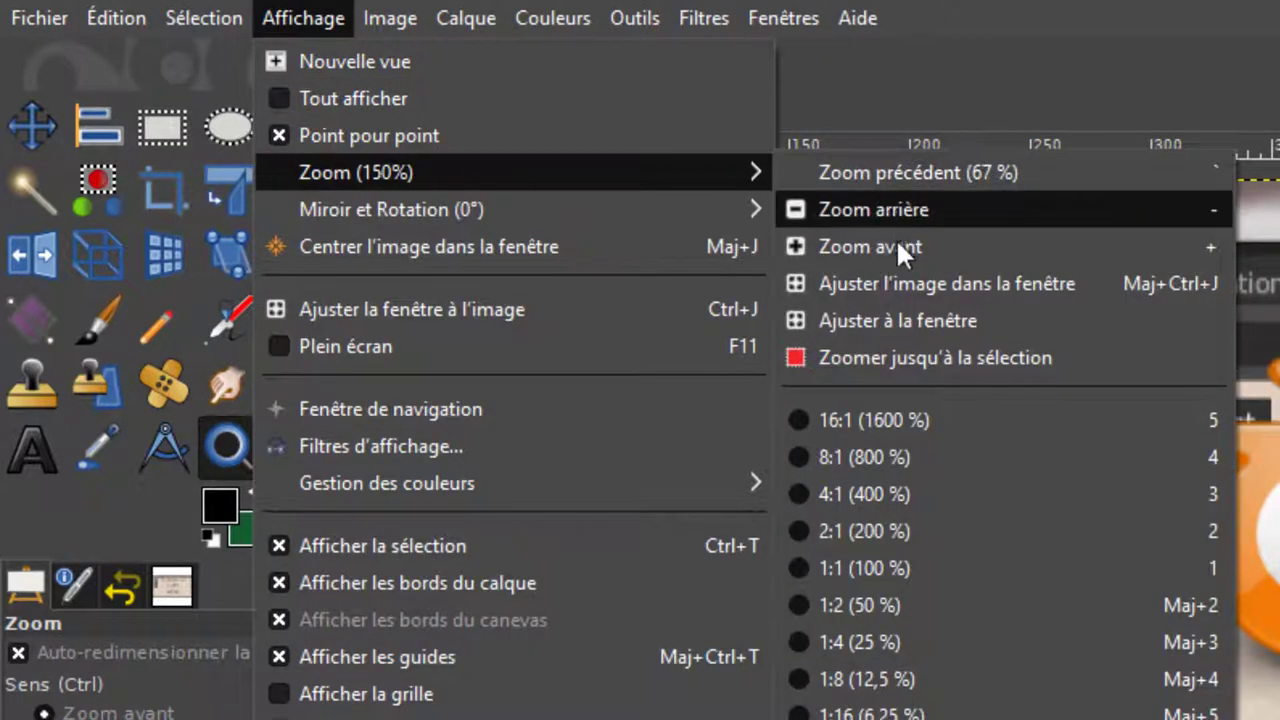
pyautogui.click(958, 281)
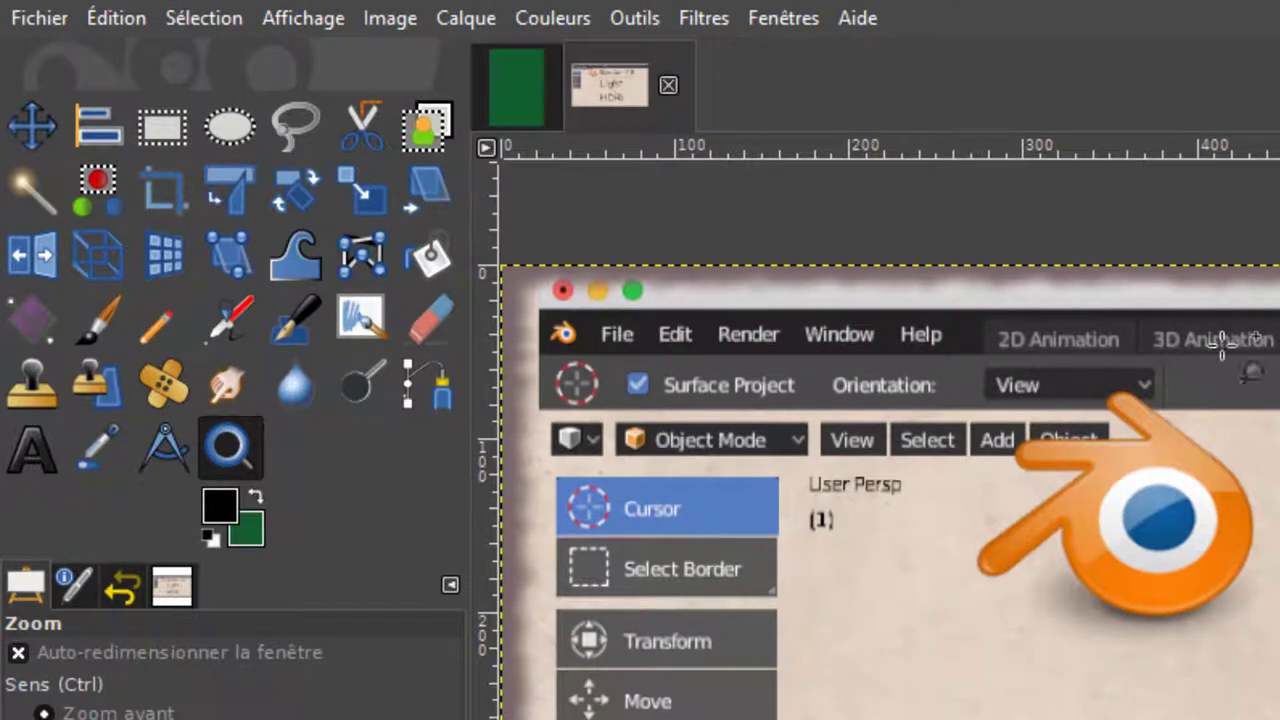
pyautogui.click(324, 18)
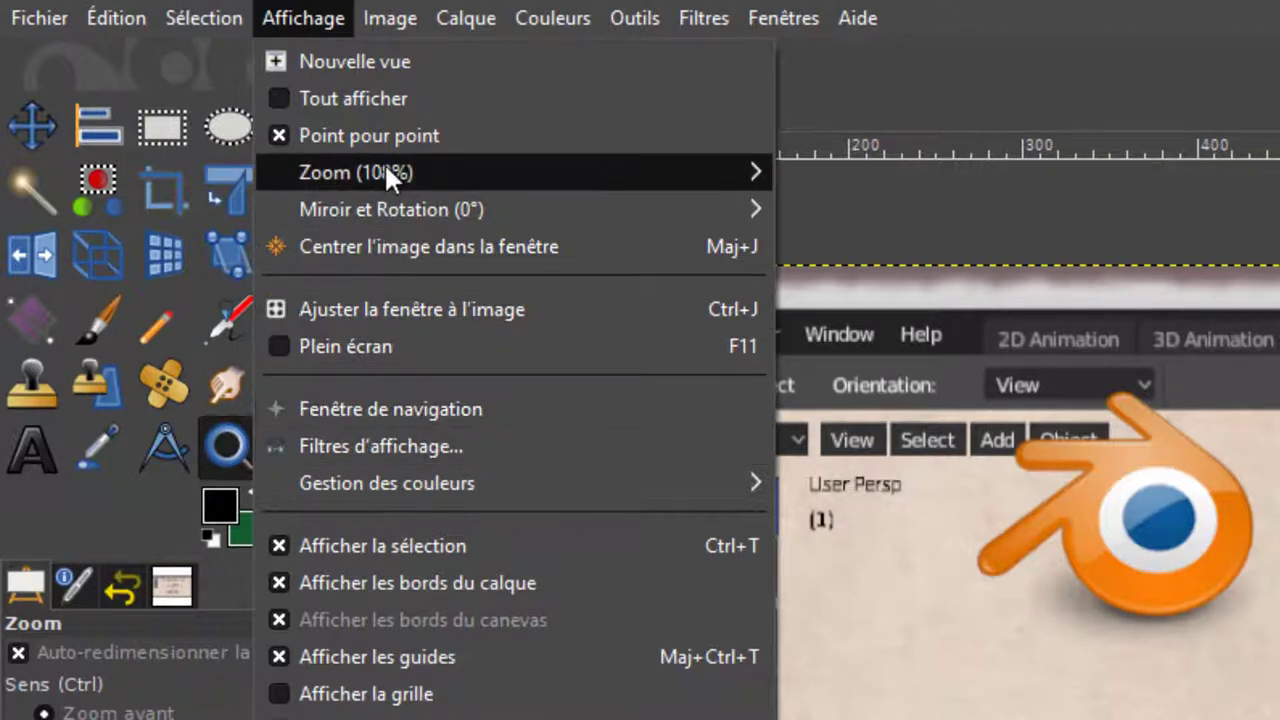
pyautogui.moveTo(356, 172)
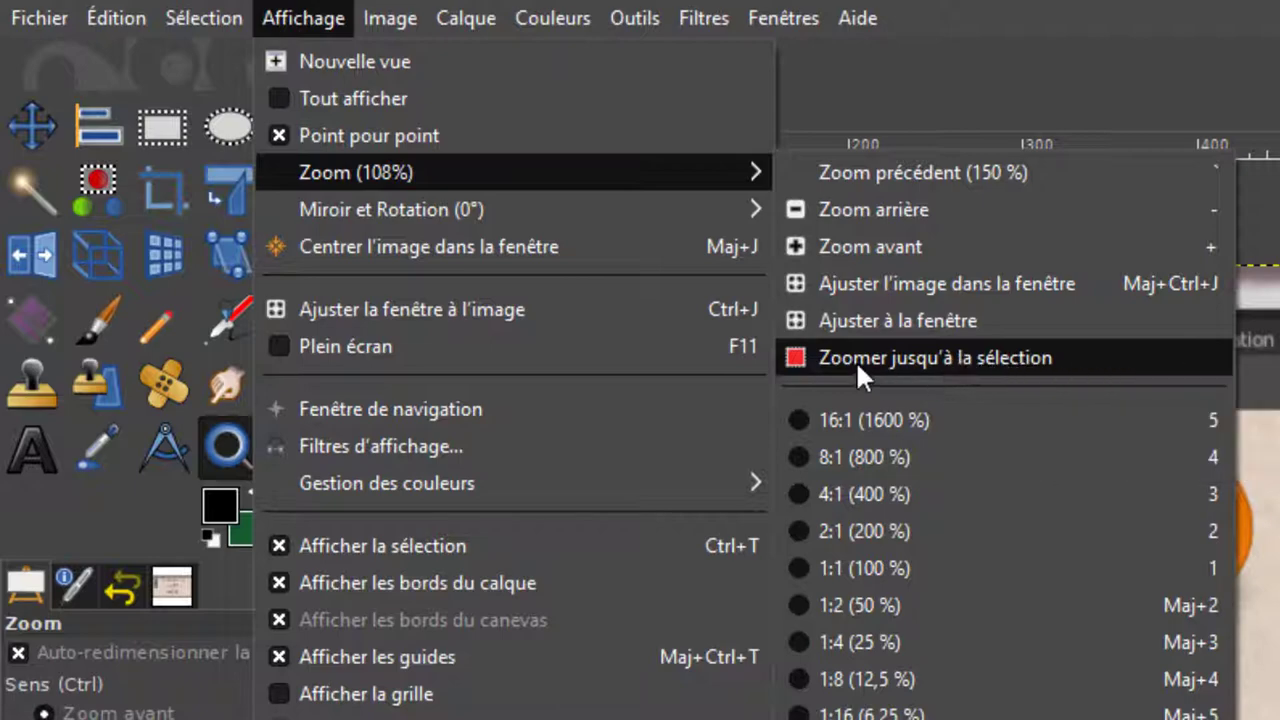
pyautogui.click(925, 349)
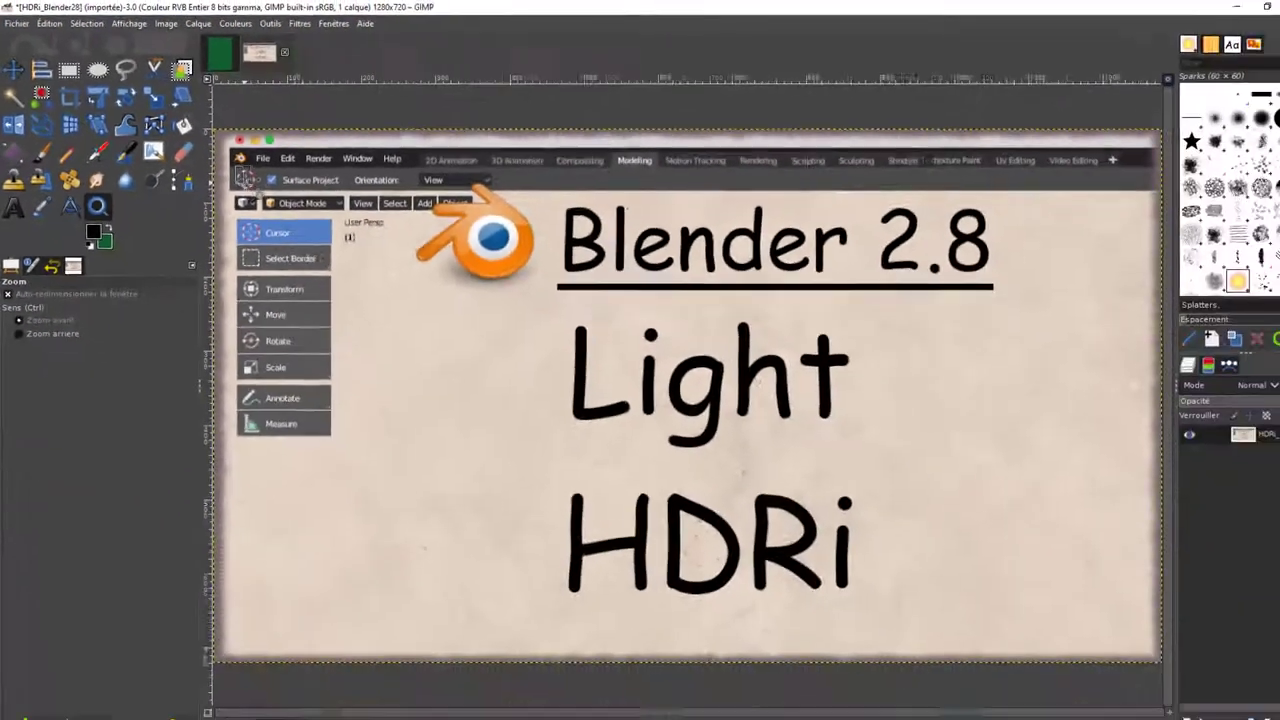
pyautogui.moveTo(232, 166); pyautogui.dragTo(262, 198)
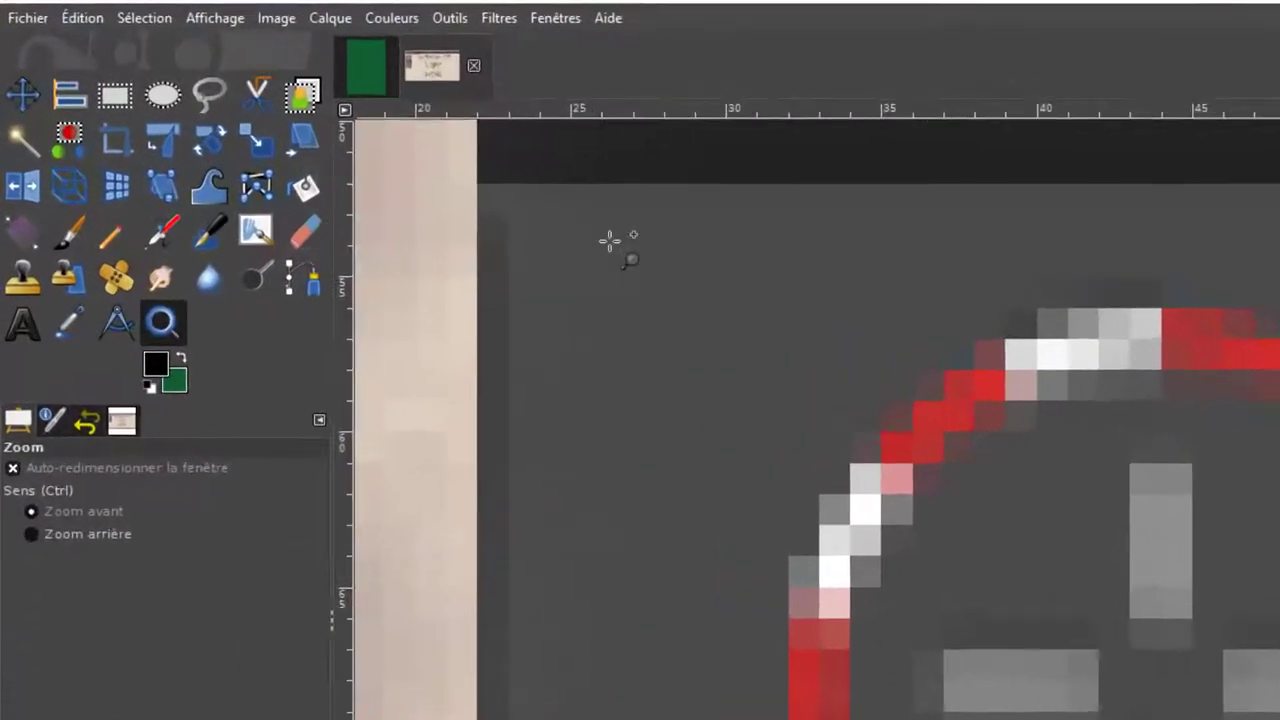
pyautogui.press('1')
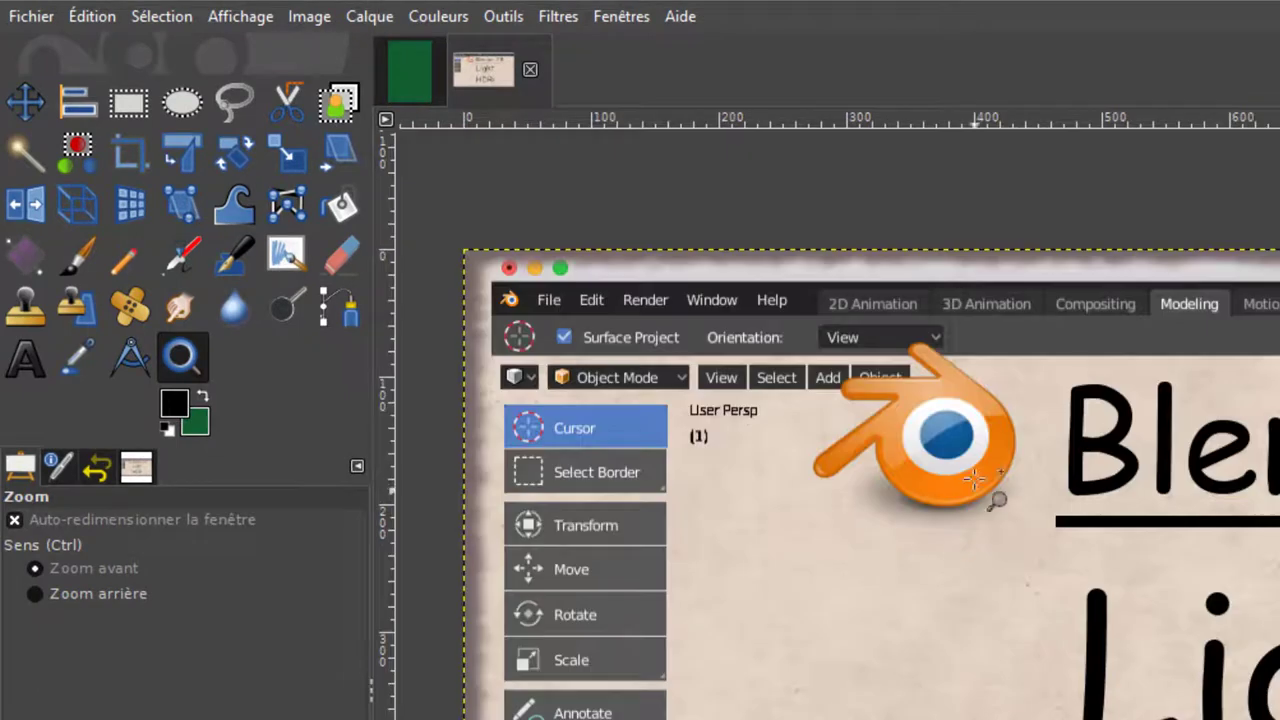
pyautogui.click(245, 16)
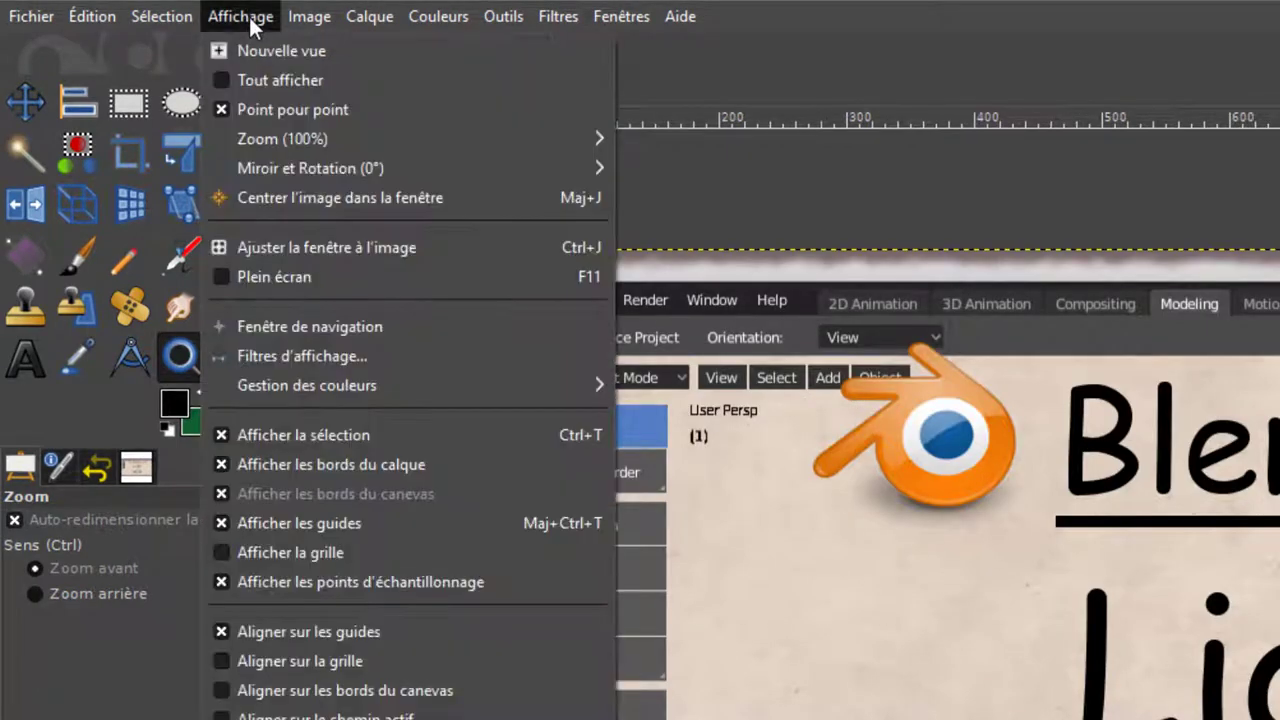